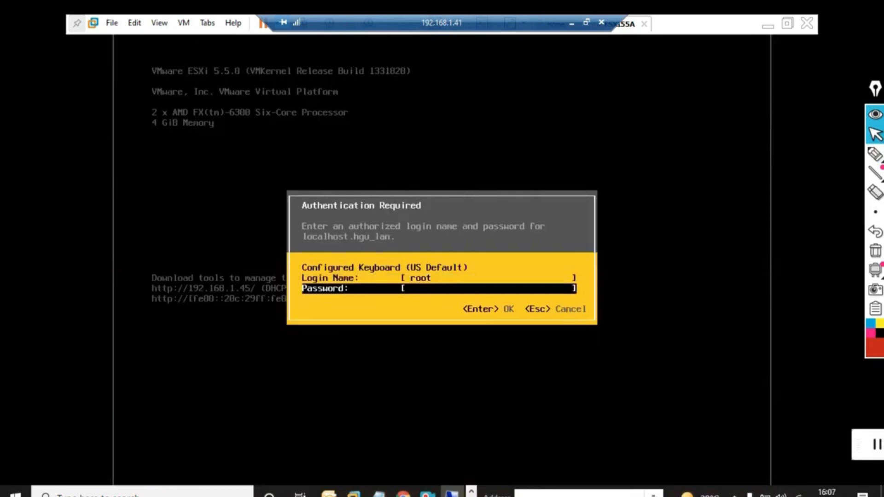
# Enter the root account's password and log in to the ESXi host's system customization console
pyautogui.write('*********')
pyautogui.press('Return')
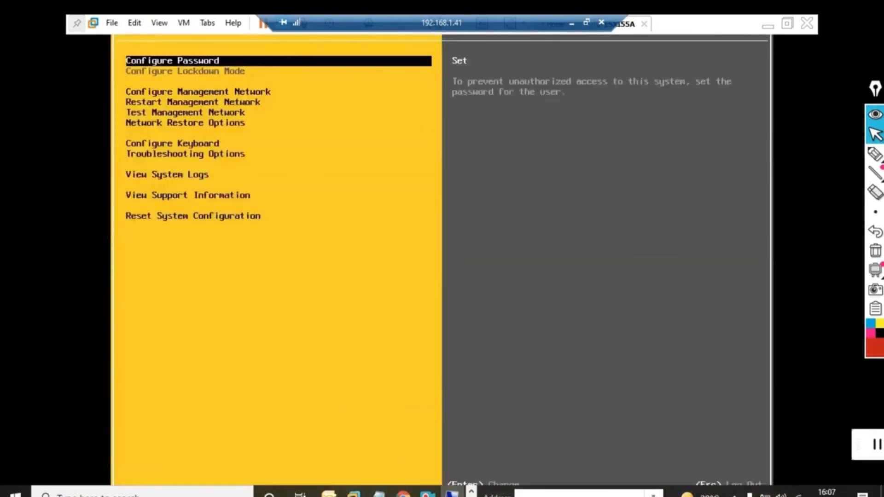
# Open the host's management network configuration
pyautogui.press('Down')
pyautogui.press('Down')
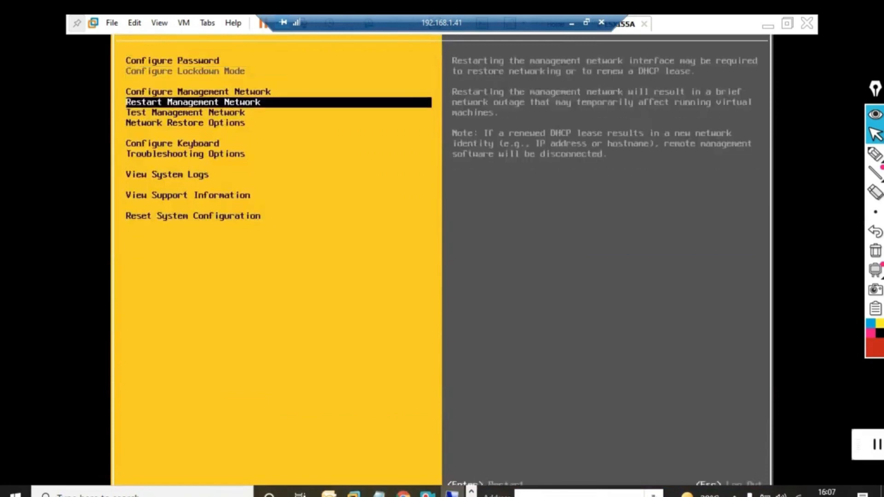
pyautogui.press('Up')
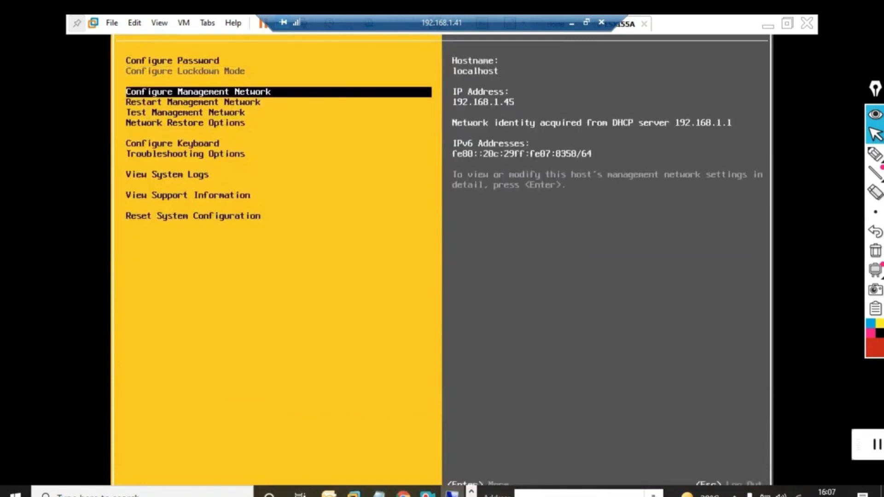
pyautogui.press('Return')
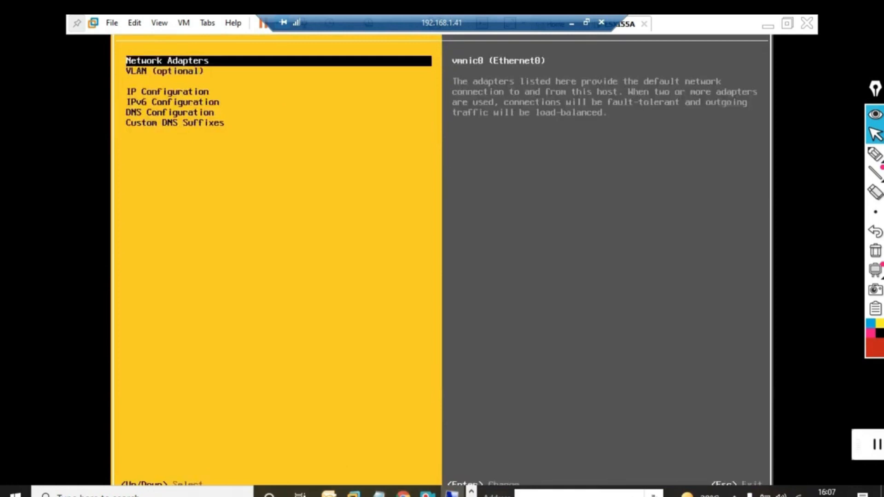
# Try to disable IPv6 on the management network with the option not to use automatic configuration
pyautogui.press('Down')
pyautogui.press('Down')
pyautogui.press('Down')
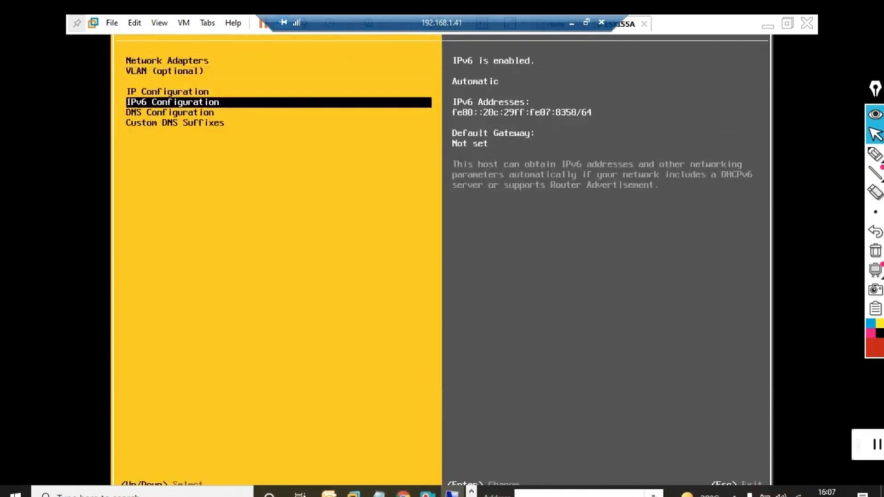
pyautogui.press('Return')
pyautogui.press('Down')
pyautogui.press('Down')
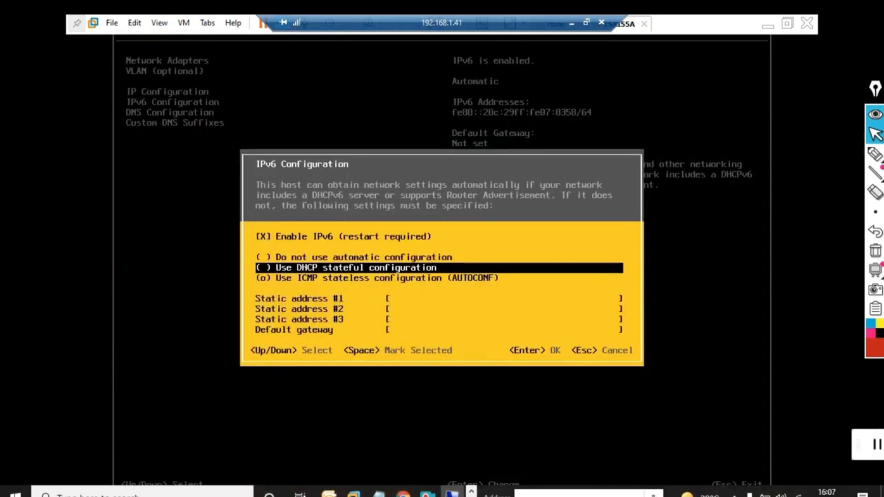
pyautogui.press('Up')
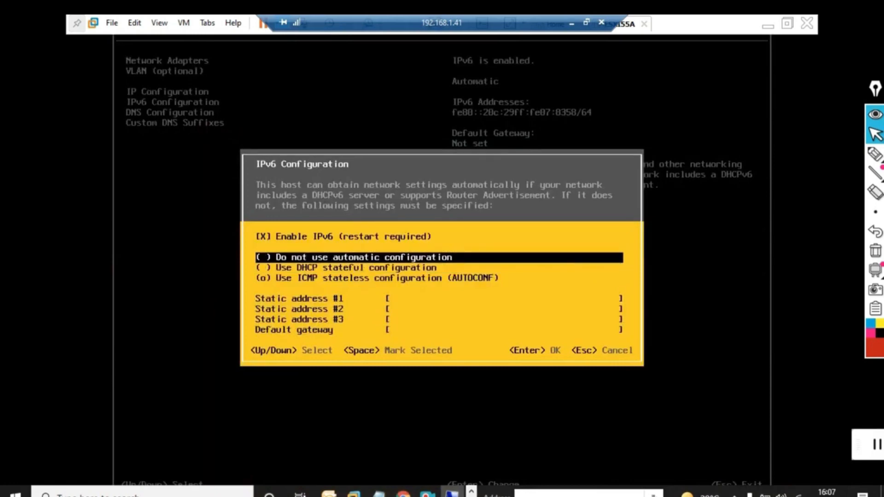
pyautogui.press('space')
pyautogui.press('Up')
pyautogui.press('space')
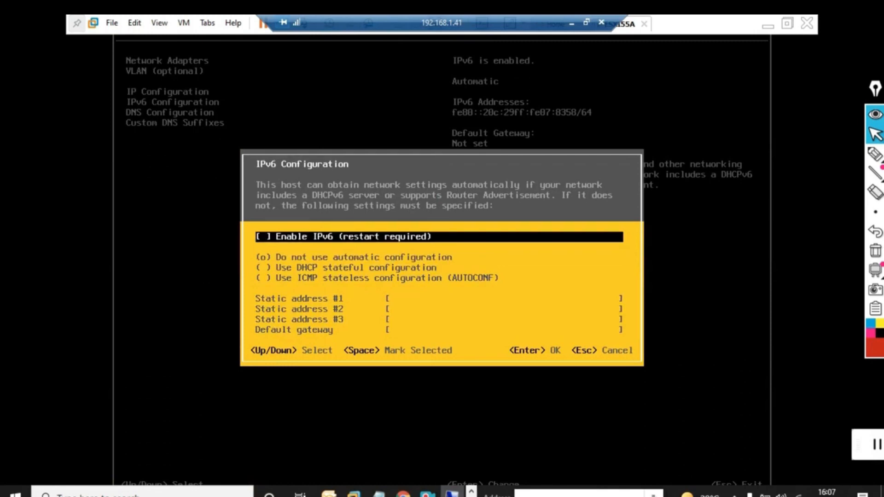
pyautogui.press('Return')
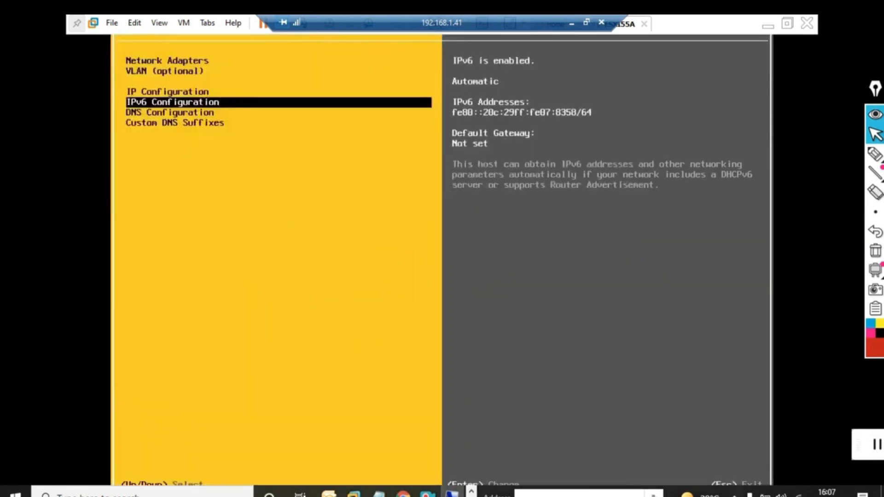
# Switch the management network to a static IP configuration and set the IP address to 10.0.0.101
pyautogui.press('Up')
pyautogui.press('Return')
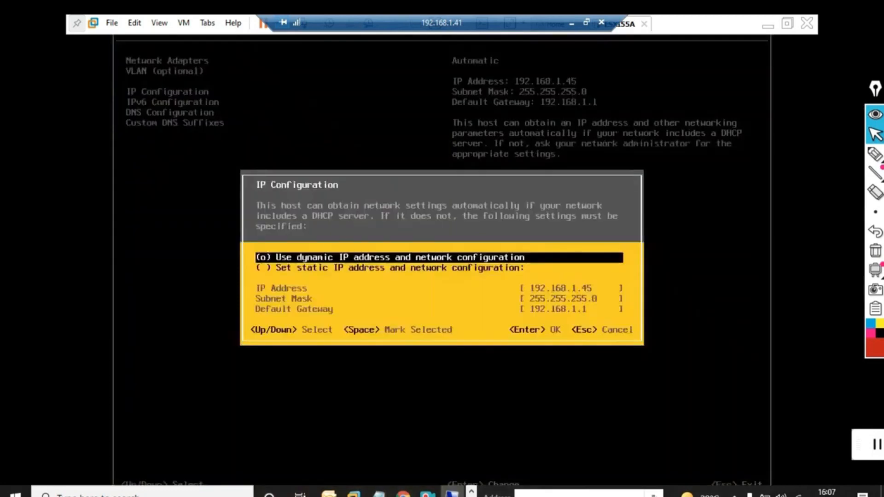
pyautogui.press('Down')
pyautogui.press('space')
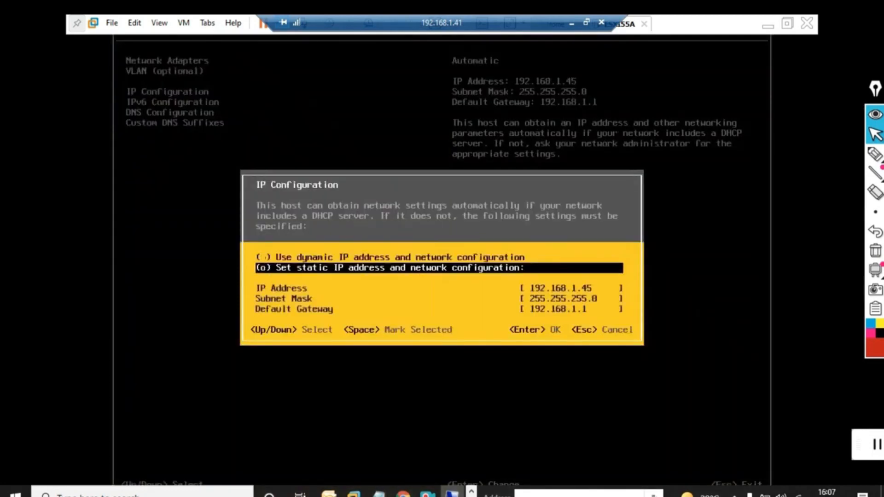
pyautogui.press('Down')
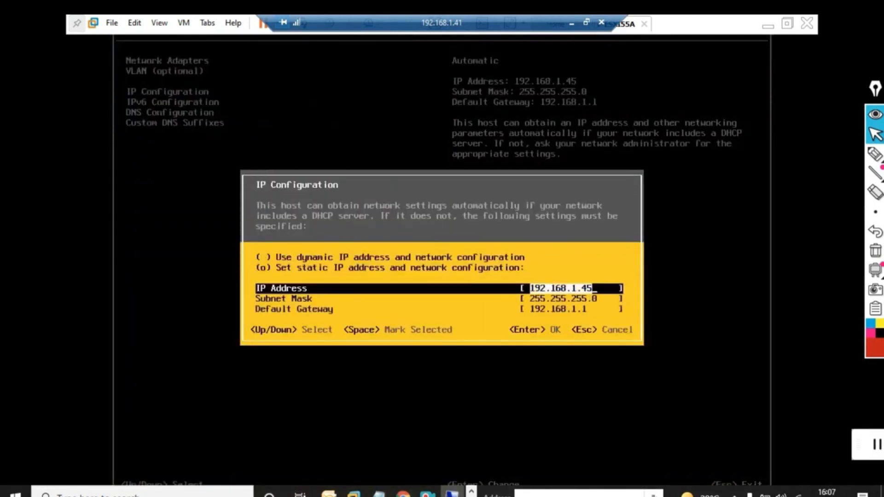
pyautogui.write('10')
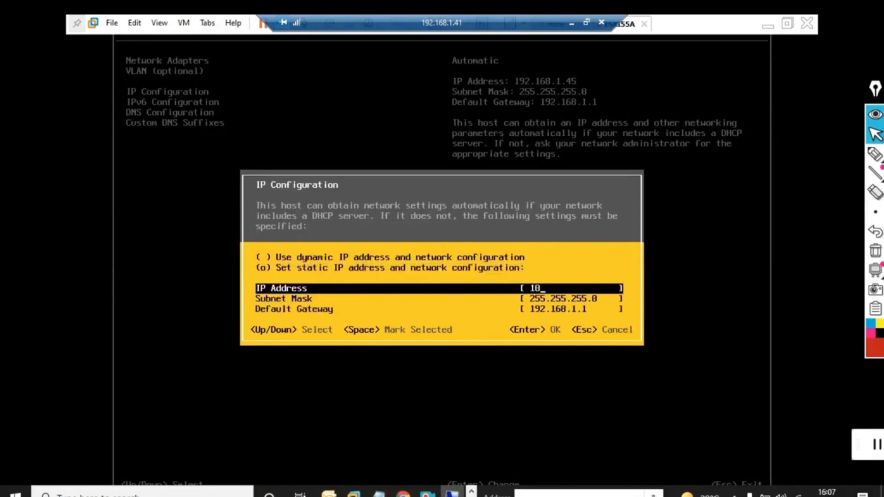
pyautogui.write('.0.0.101')
pyautogui.press('Down')
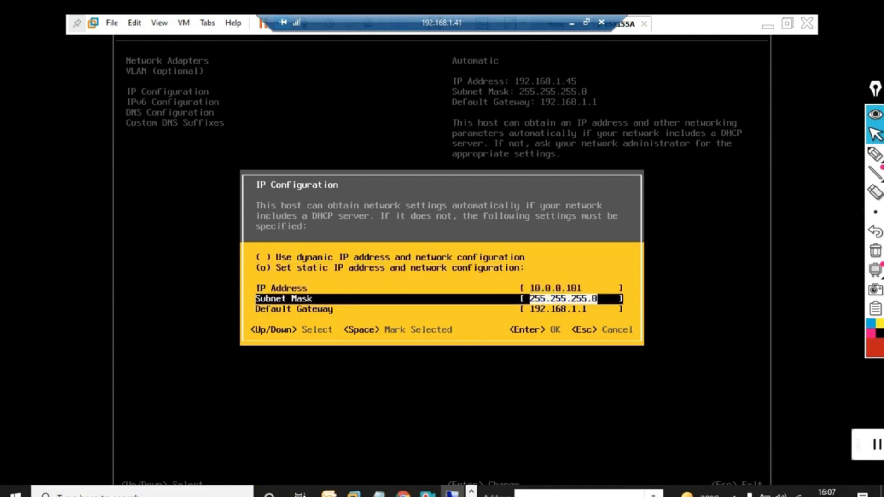
# Set the subnet mask to 255.0.0.0 and the default gateway to 10.0.0.100, and accept the IP configuration
pyautogui.write('255')
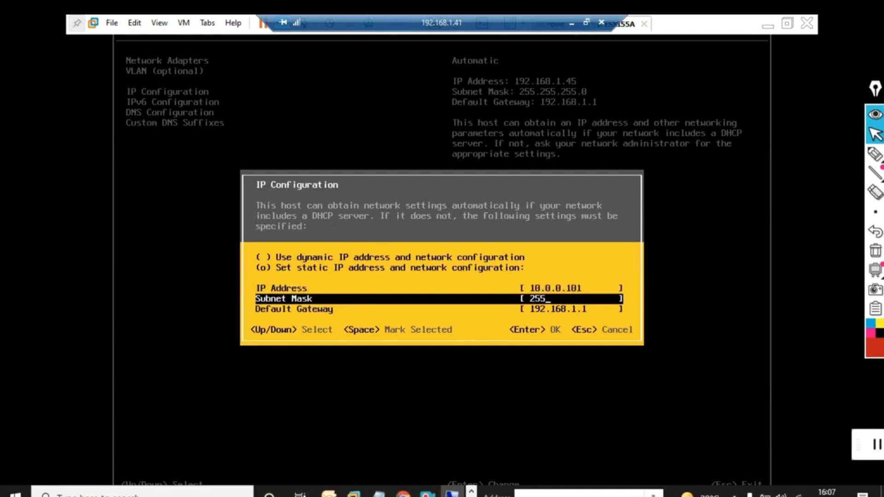
pyautogui.write('.0.0.0')
pyautogui.press('Down')
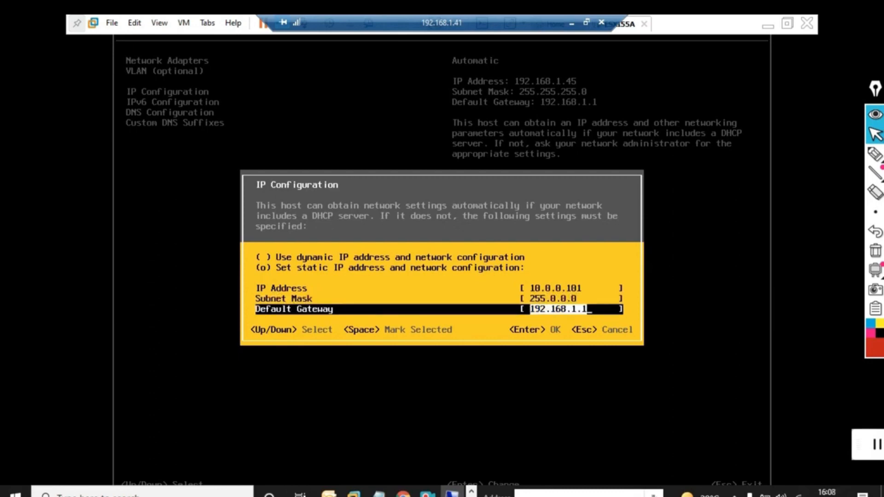
pyautogui.write('10.0')
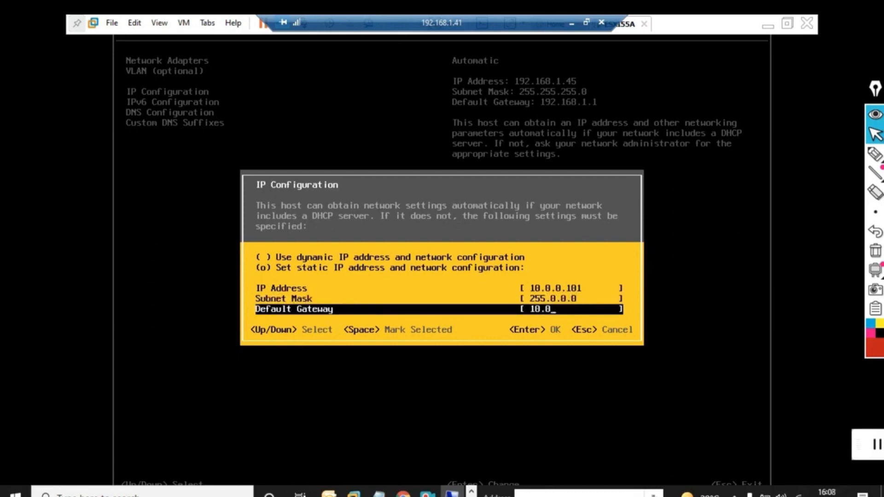
pyautogui.write('.0.100')
pyautogui.press('Return')
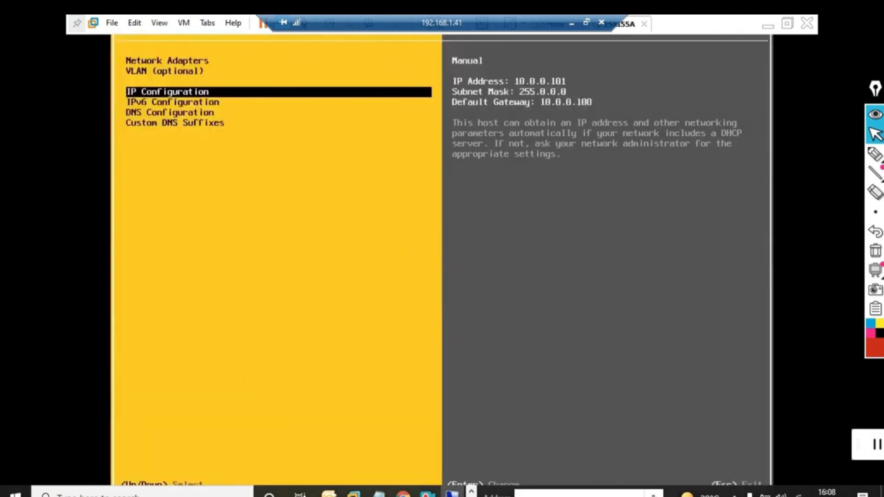
# Disable IPv6 in the management network's IPv6 configuration
pyautogui.press('Down')
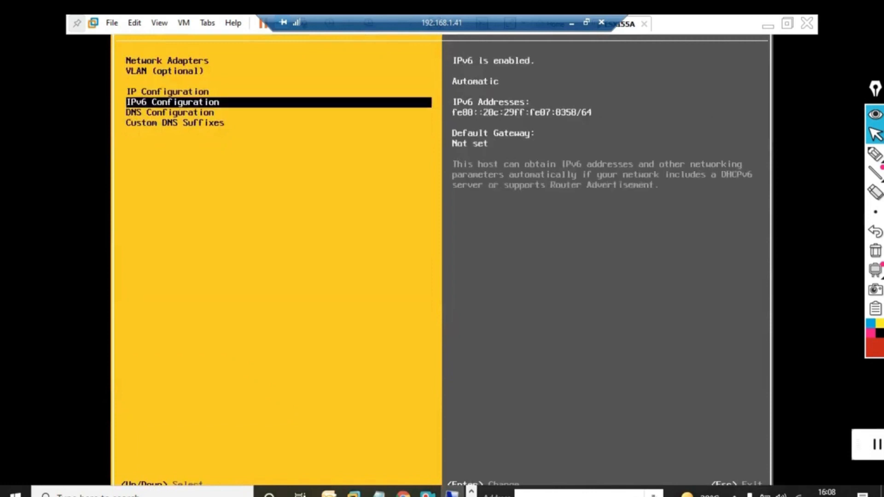
pyautogui.press('Return')
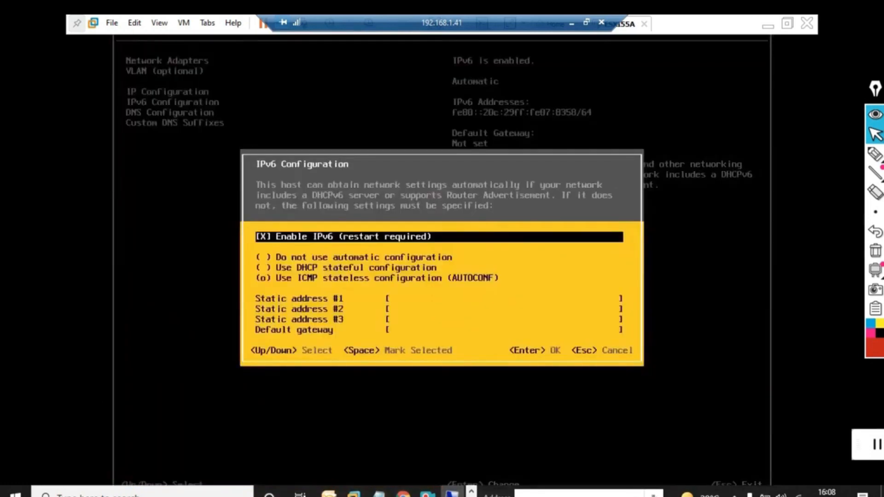
pyautogui.press('space')
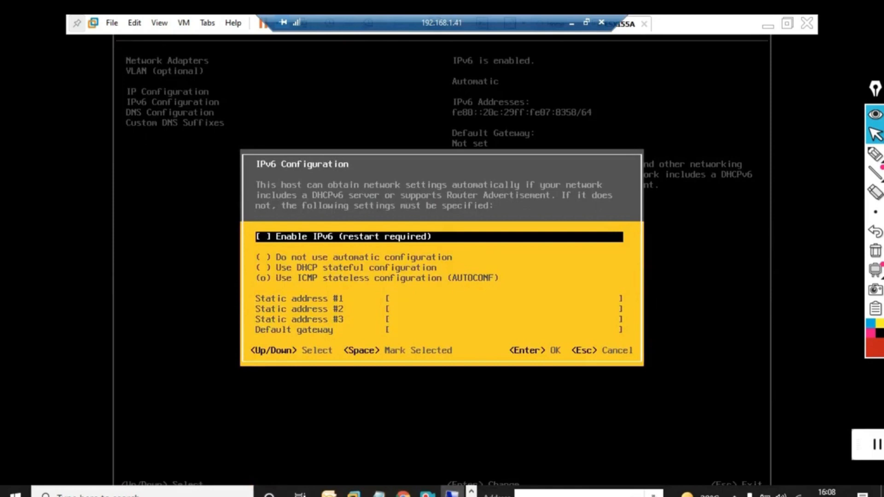
pyautogui.press('Return')
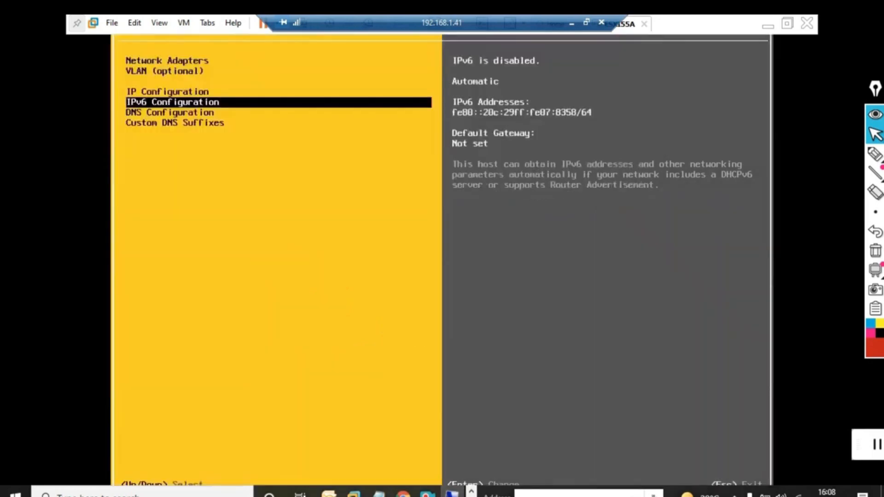
# Set the primary DNS server to 10.0.0.1 in the DNS configuration
pyautogui.press('Down')
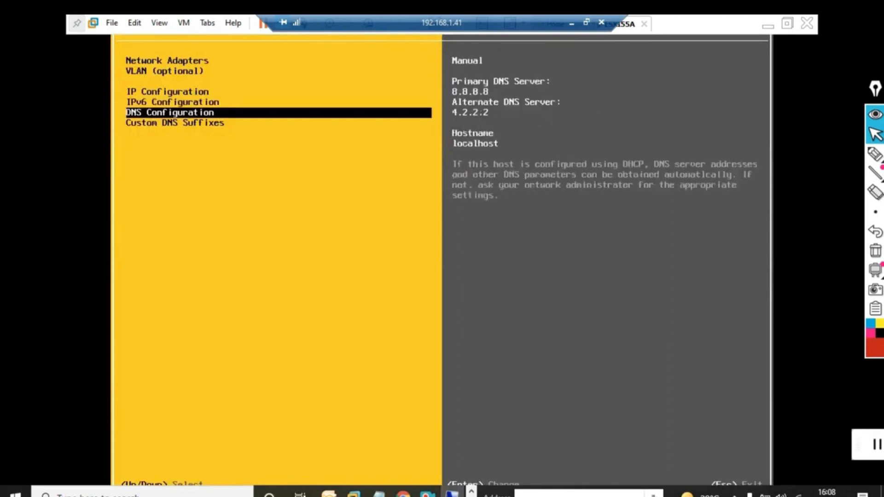
pyautogui.press('Return')
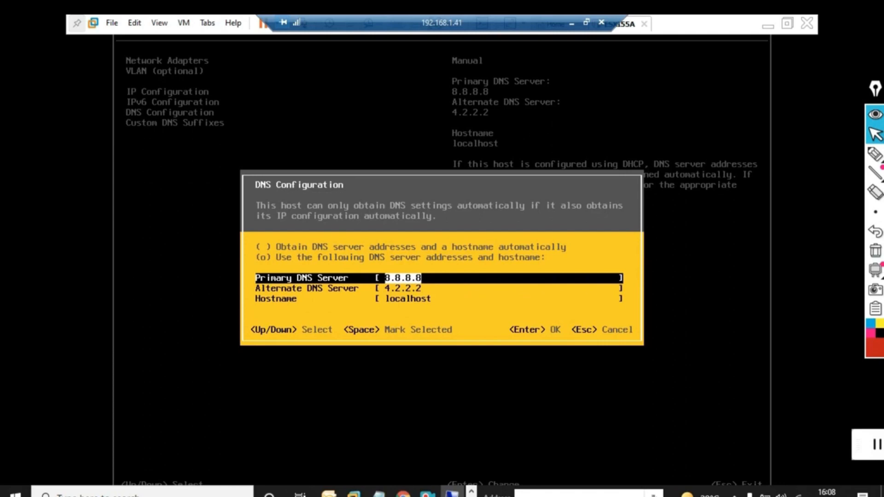
pyautogui.press('Return')
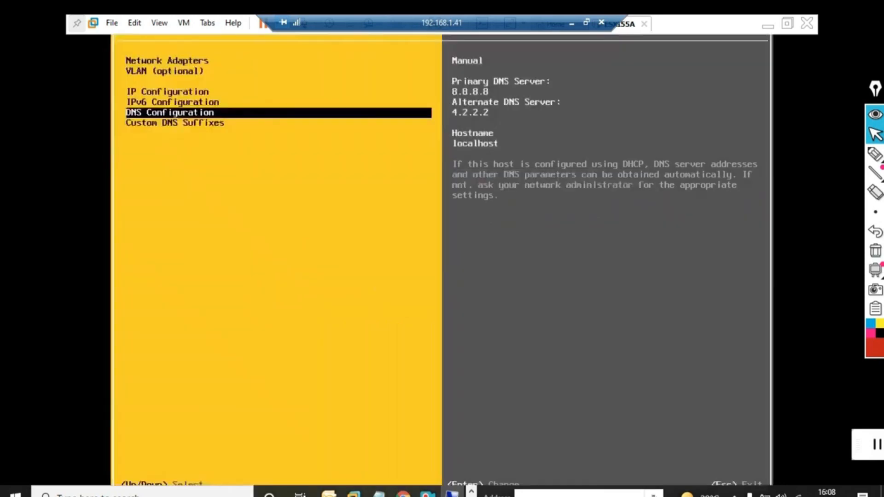
pyautogui.press('Return')
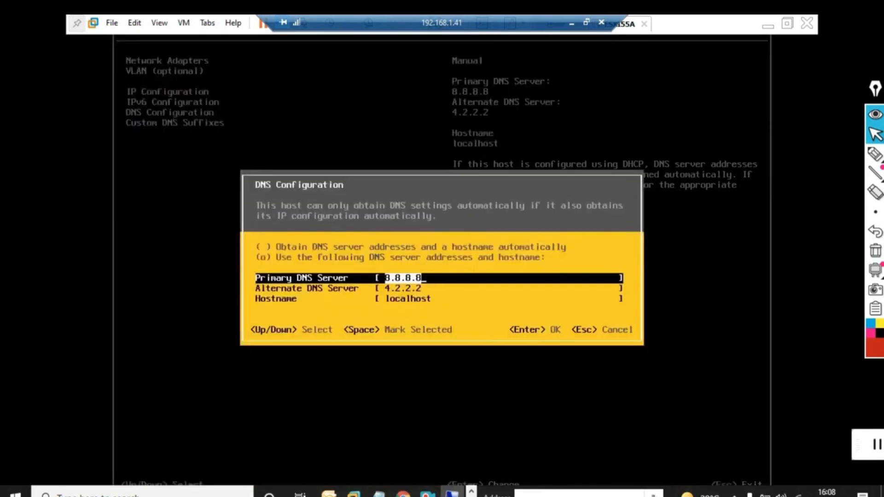
pyautogui.write('10')
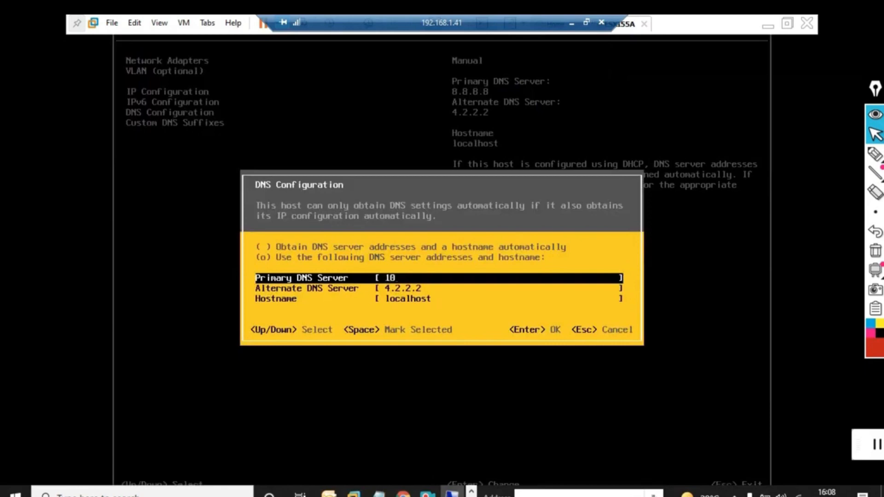
pyautogui.write('.0.0.1')
pyautogui.press('Down')
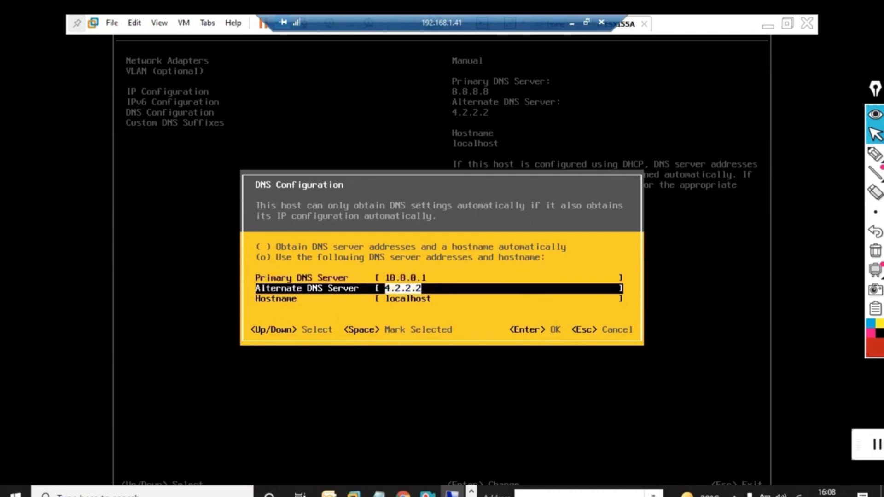
# Clear the alternate DNS server, set the hostname to ESXI55A, and accept the DNS configuration
pyautogui.press('BackSpace')
pyautogui.press('Down')
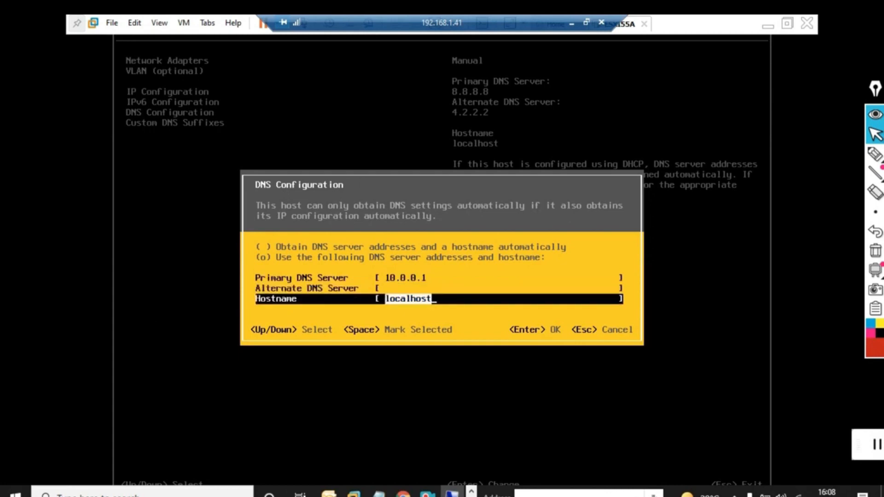
pyautogui.write('e')
pyautogui.press('BackSpace')
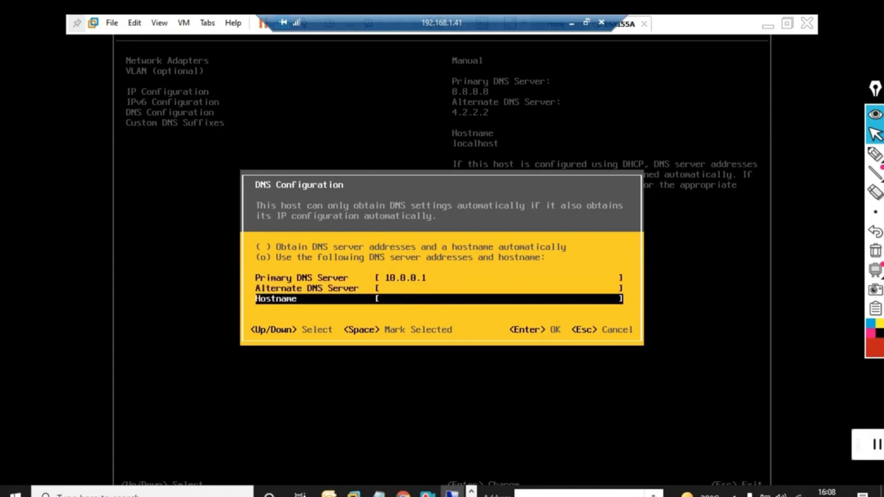
pyautogui.write('ESXI55A')
pyautogui.press('Return')
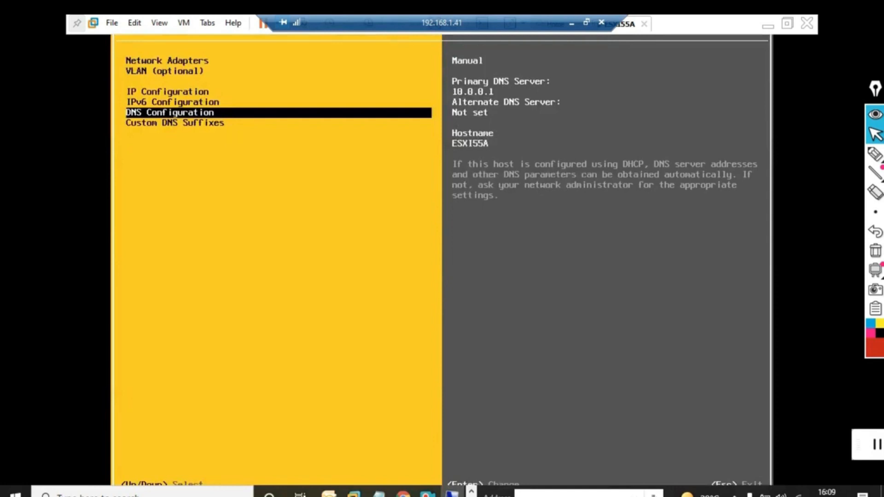
# Leave the management network configuration, apply the changes with a host reboot, and release input from the virtual machine
pyautogui.press('Escape')
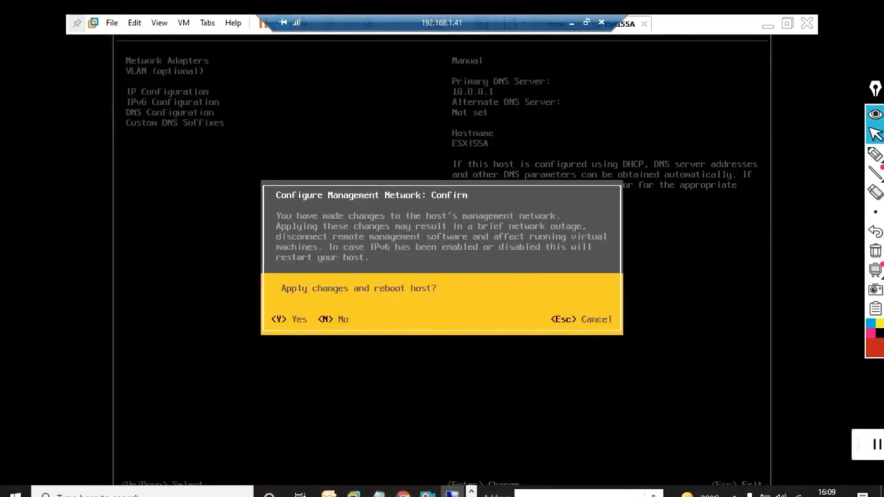
pyautogui.press('Escape')
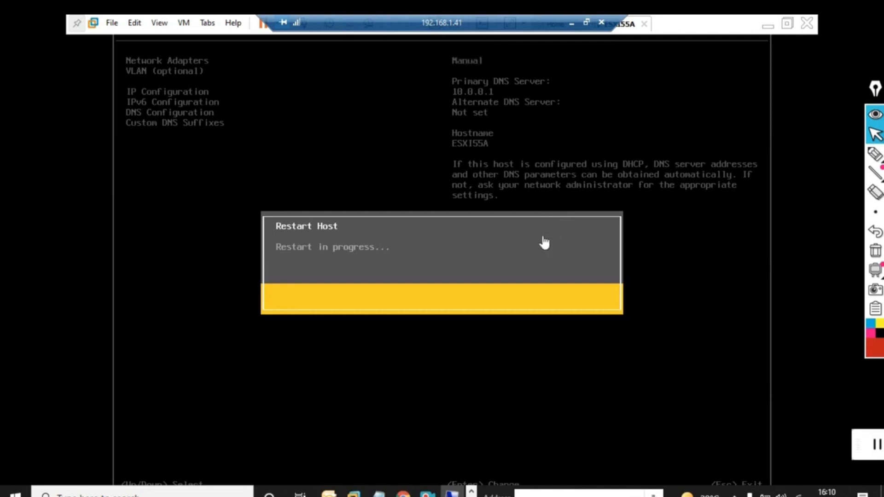
pyautogui.click(536, 260)
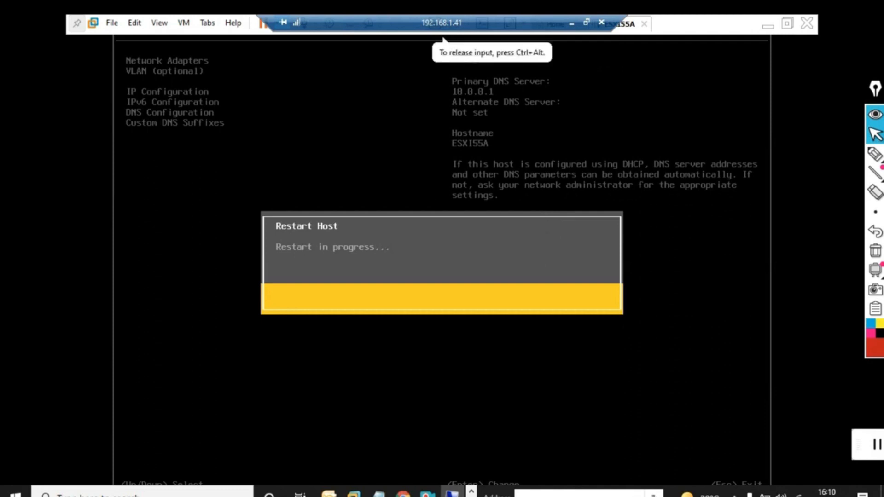
pyautogui.hotkey('ctrl', 'alt')
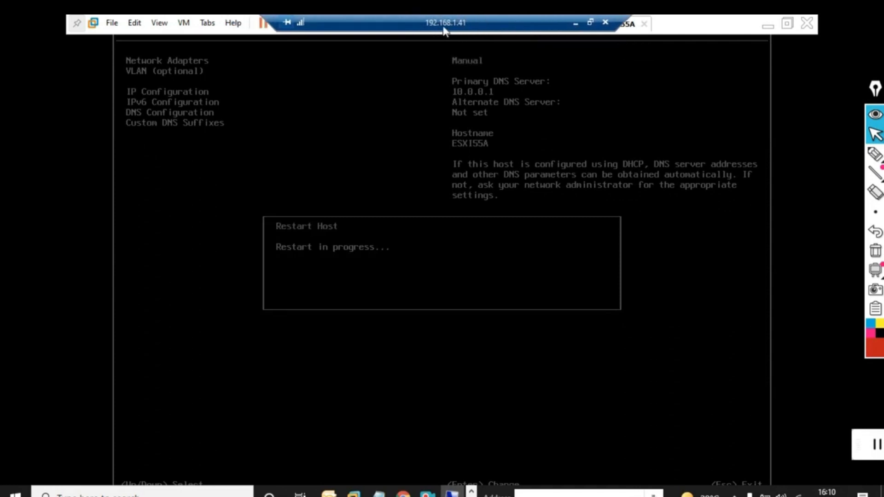
# Minimise the remote session, switch to the local VMware Workstation, and resume the suspended pc1 virtual machine
pyautogui.click(576, 26)
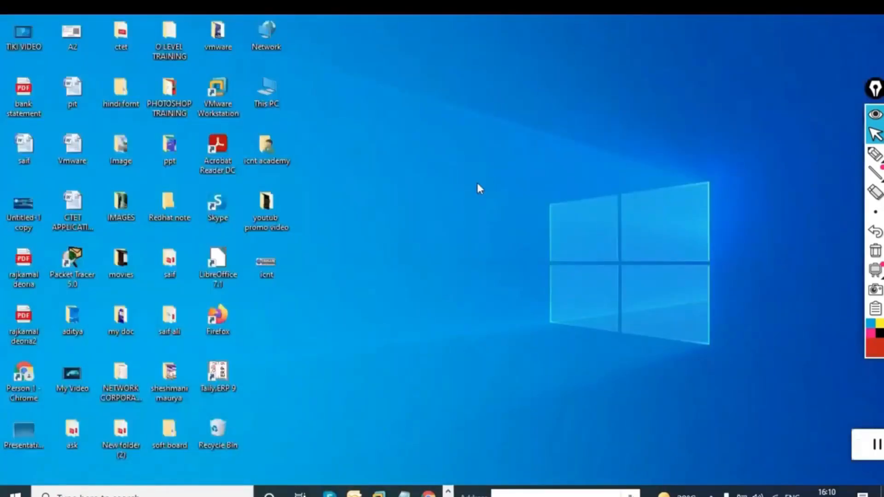
pyautogui.rightClick(432, 98)
pyautogui.click(477, 137)
pyautogui.moveTo(379, 495)
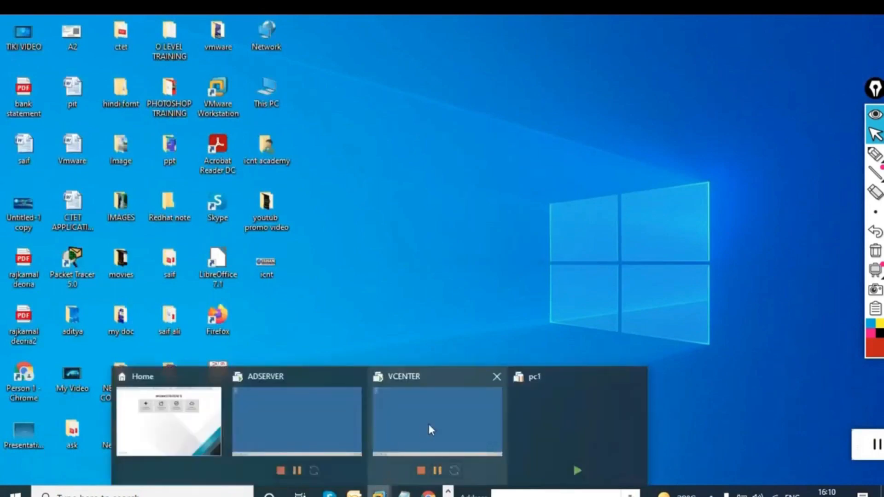
pyautogui.click(554, 417)
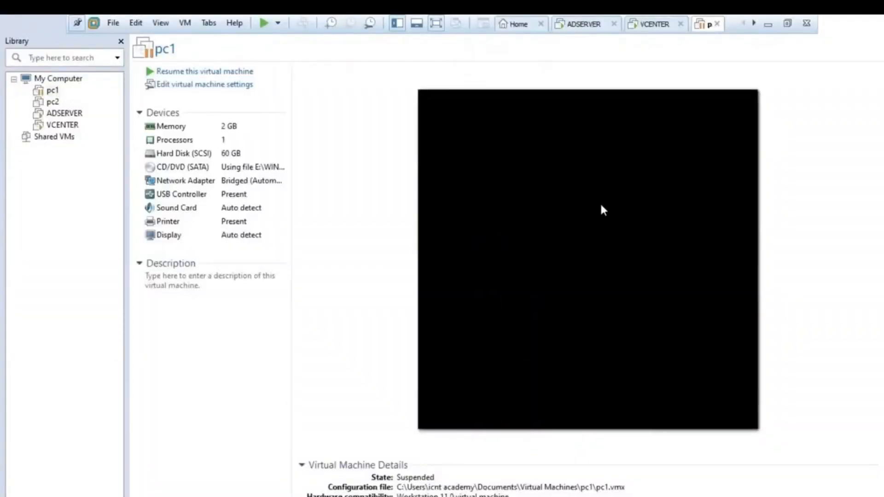
pyautogui.click(240, 73)
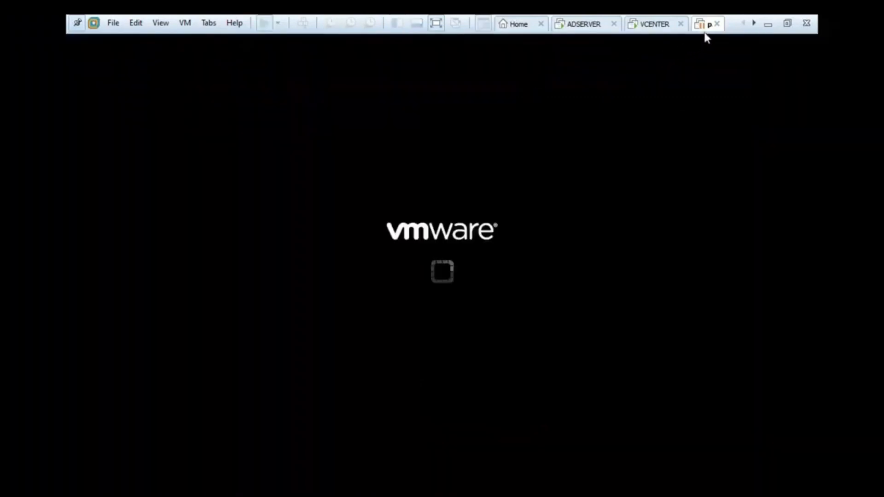
pyautogui.click(584, 25)
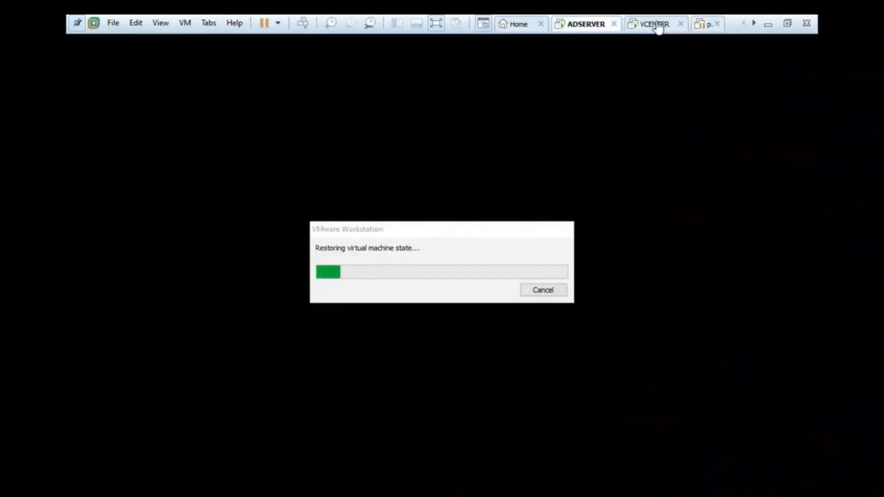
pyautogui.click(653, 25)
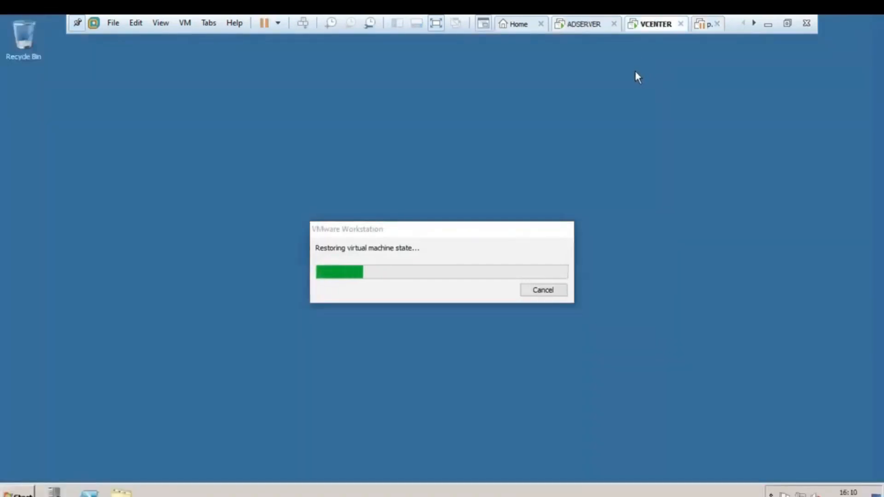
pyautogui.click(704, 26)
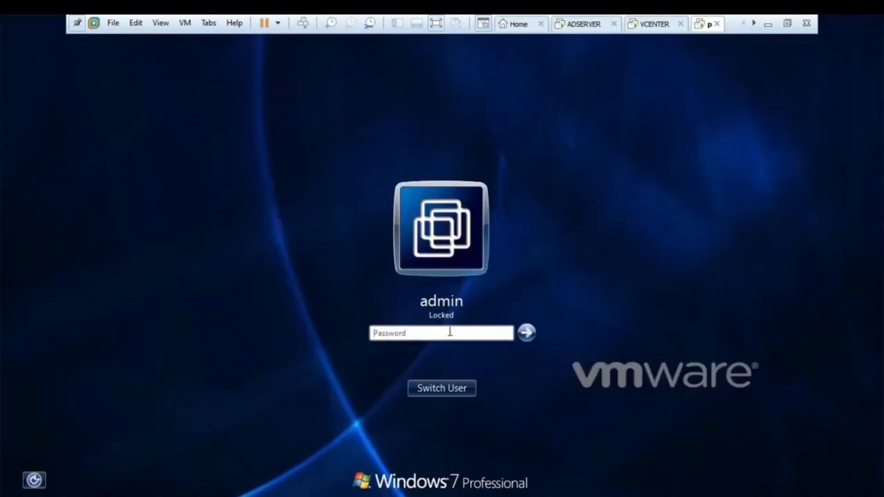
# Log in to the locked Windows 7 admin account on pc1 with the account password
pyautogui.click(450, 332)
pyautogui.write('•••••••••')
pyautogui.press('Return')
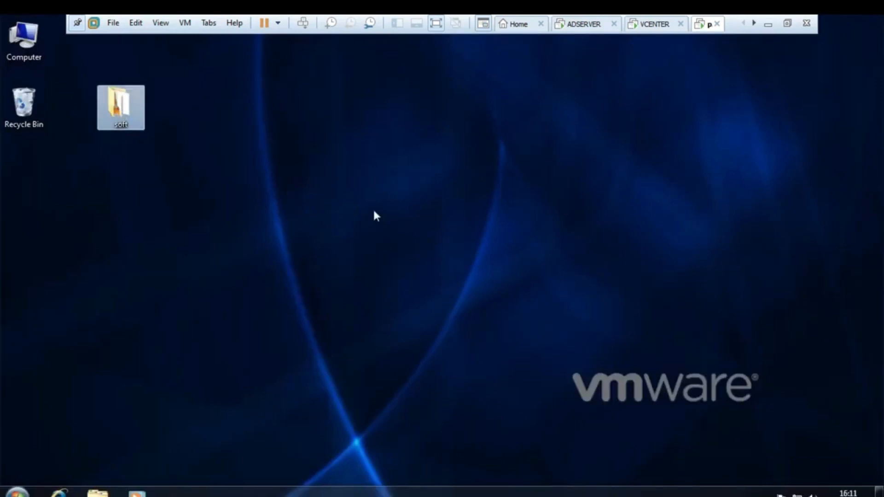
# Open the soft folder on the pc1 desktop and launch the VMware-viclient-all-5.5.0-1281650 installer
pyautogui.doubleClick(120, 111)
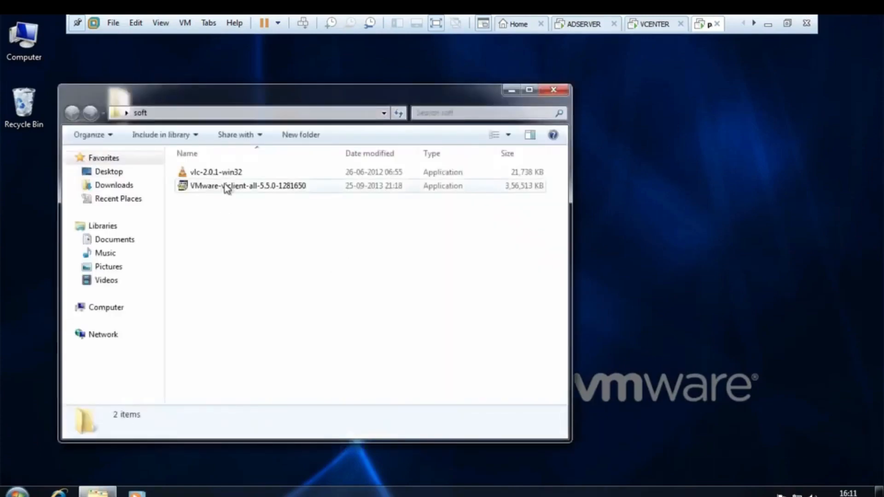
pyautogui.click(228, 189)
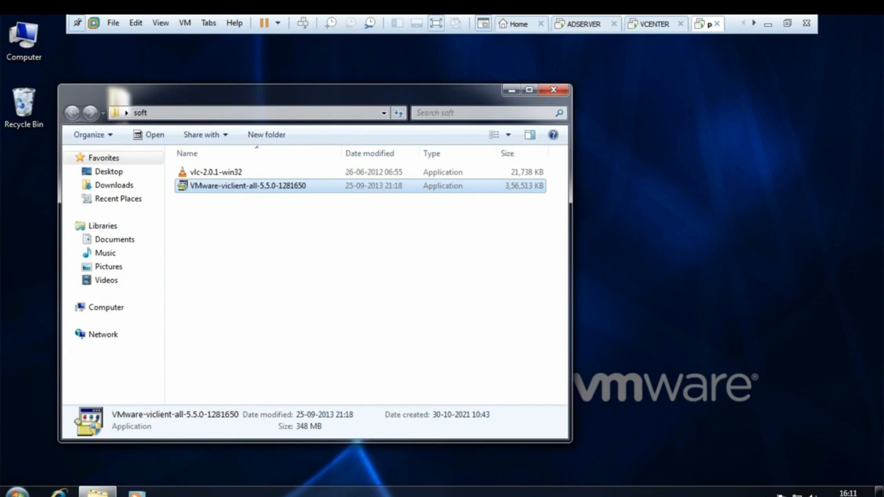
# Shut down the VCENTER virtual machine and close its tab
pyautogui.click(653, 26)
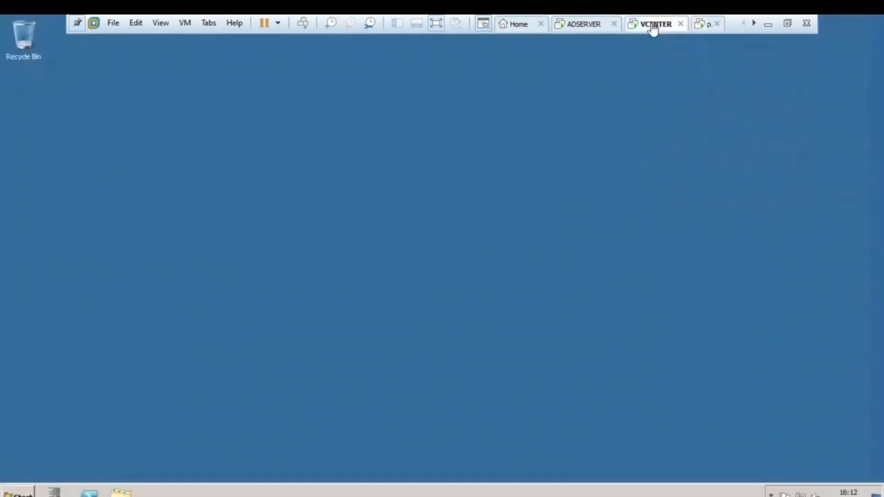
pyautogui.rightClick(653, 25)
pyautogui.moveTo(678, 51)
pyautogui.click(572, 65)
pyautogui.click(461, 293)
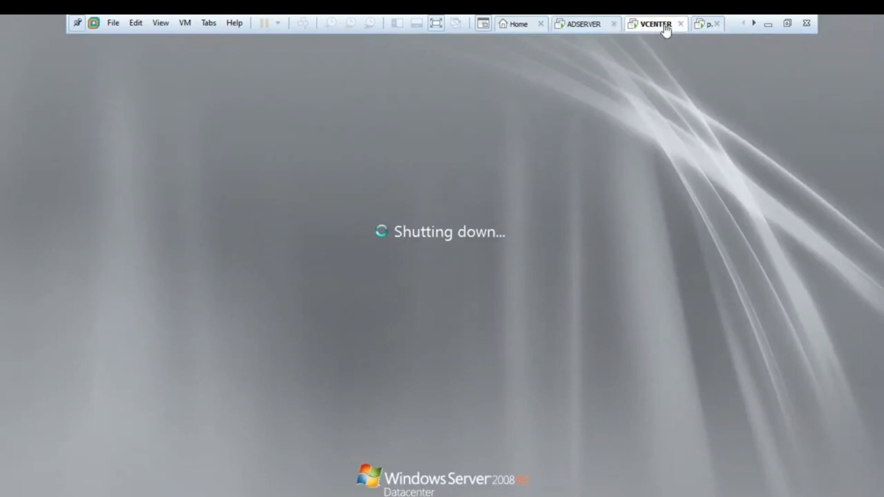
pyautogui.click(680, 25)
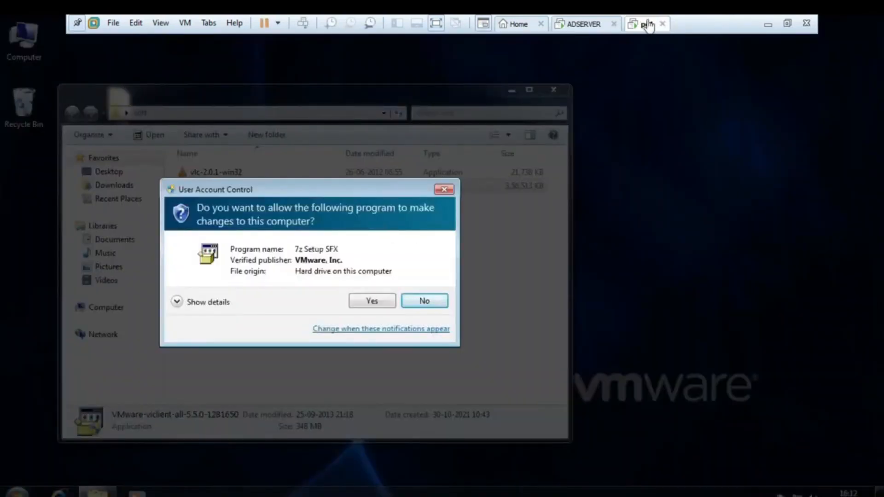
# Allow the vSphere Client installer to make changes, and clear the ADSERVER tab and soft folder window out of the way
pyautogui.click(369, 303)
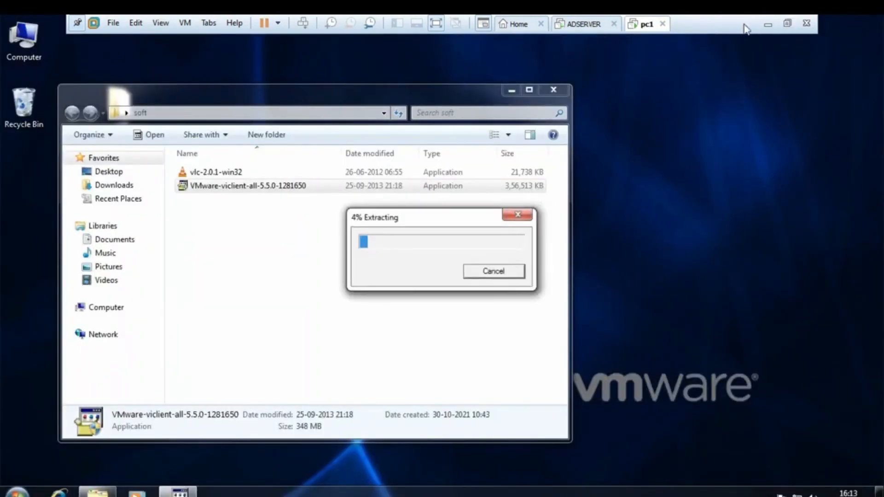
pyautogui.click(613, 24)
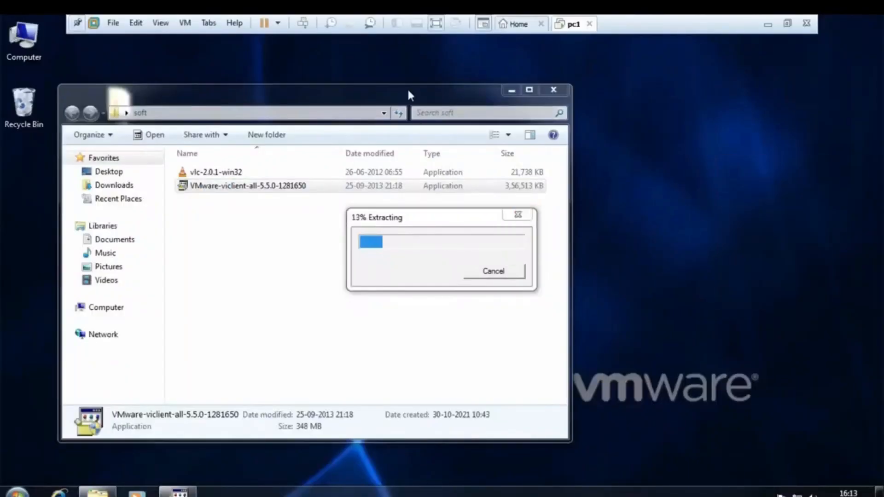
pyautogui.moveTo(407, 87); pyautogui.dragTo(462, 84)
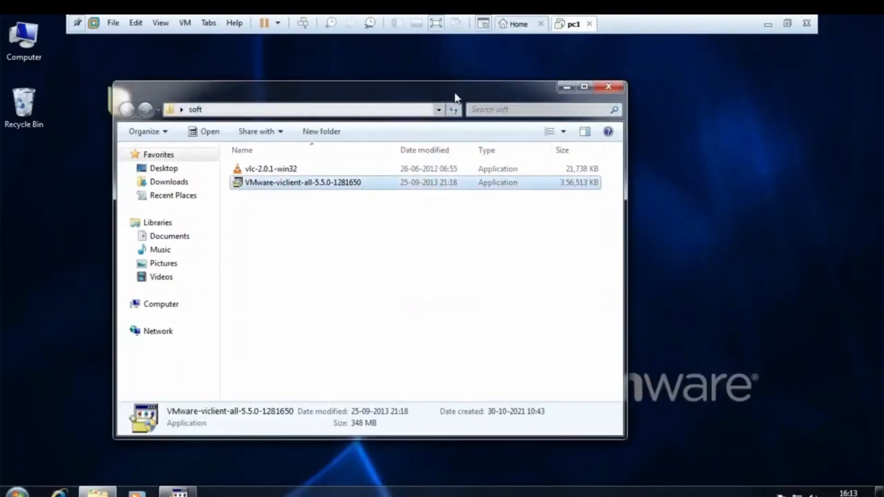
pyautogui.click(565, 88)
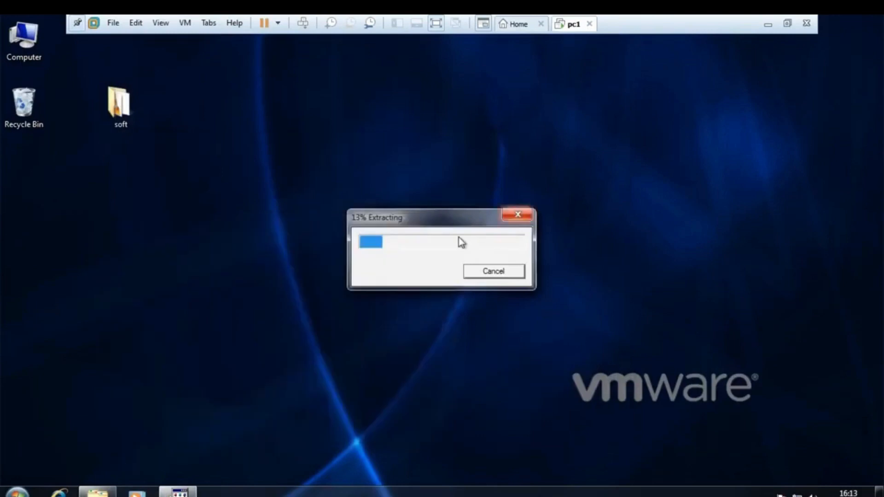
pyautogui.moveTo(372, 142); pyautogui.dragTo(367, 131)
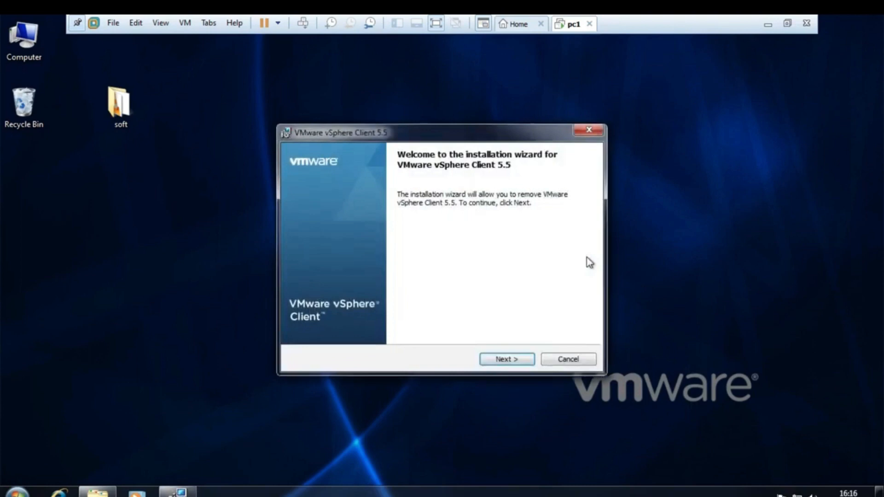
# Remove the existing VMware vSphere Client 5.5 with the installation wizard and finish the wizard
pyautogui.click(505, 361)
pyautogui.click(505, 363)
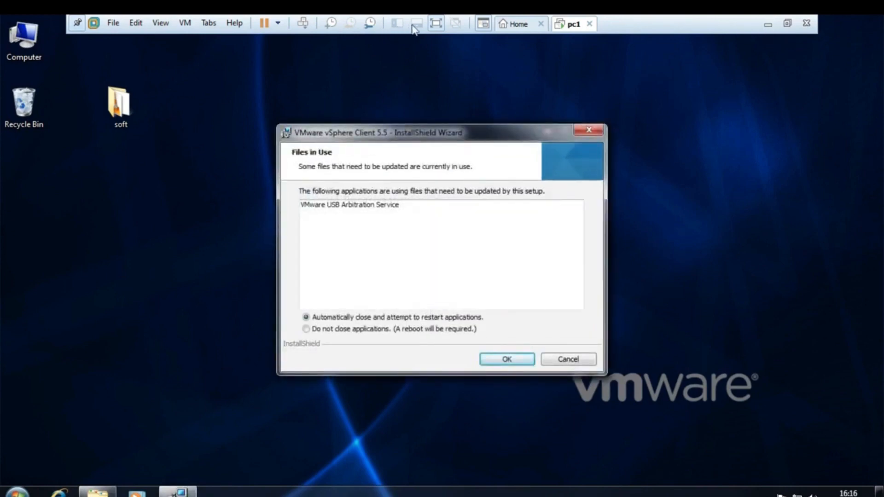
pyautogui.click(434, 26)
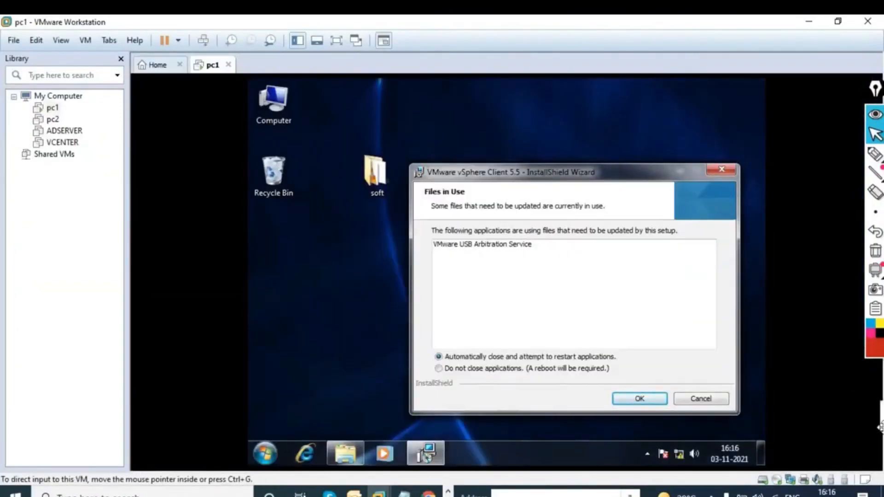
pyautogui.click(848, 423)
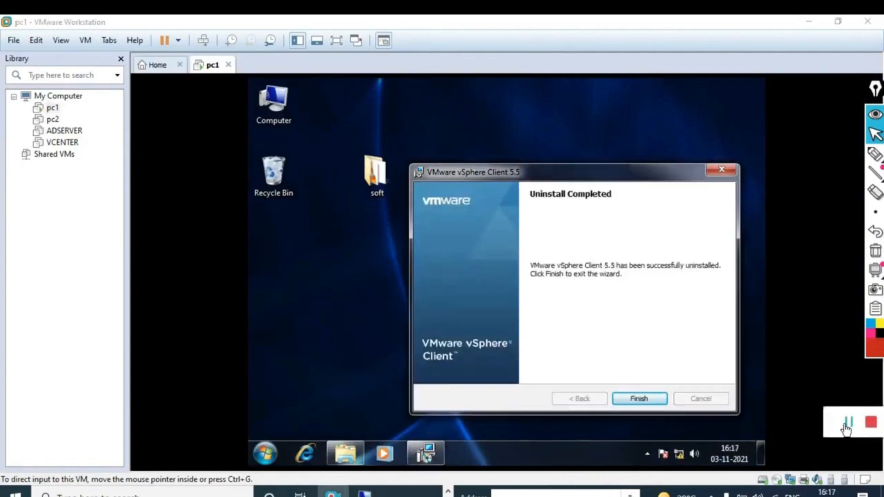
pyautogui.hotkey('ctrl', 'alt', 'Return')
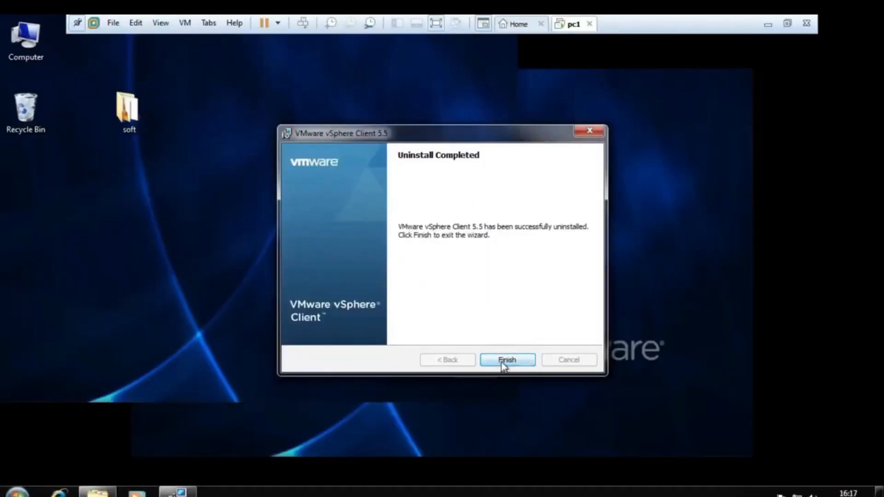
pyautogui.click(506, 360)
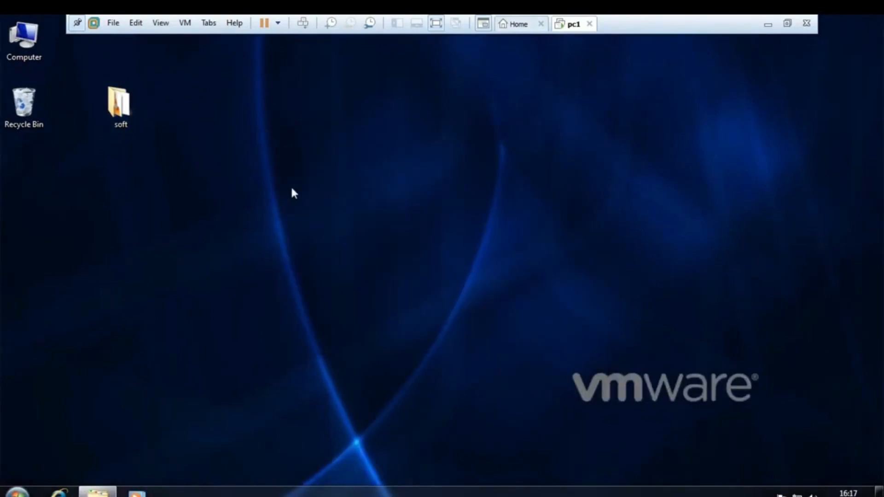
# Complete the new VMware vSphere Client 5.5 installation and close the soft folder window
pyautogui.rightClick(350, 145)
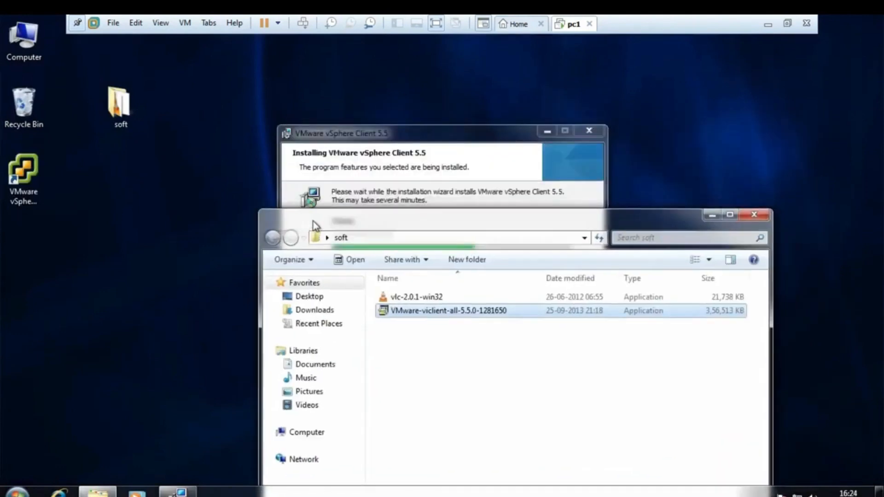
pyautogui.click(454, 129)
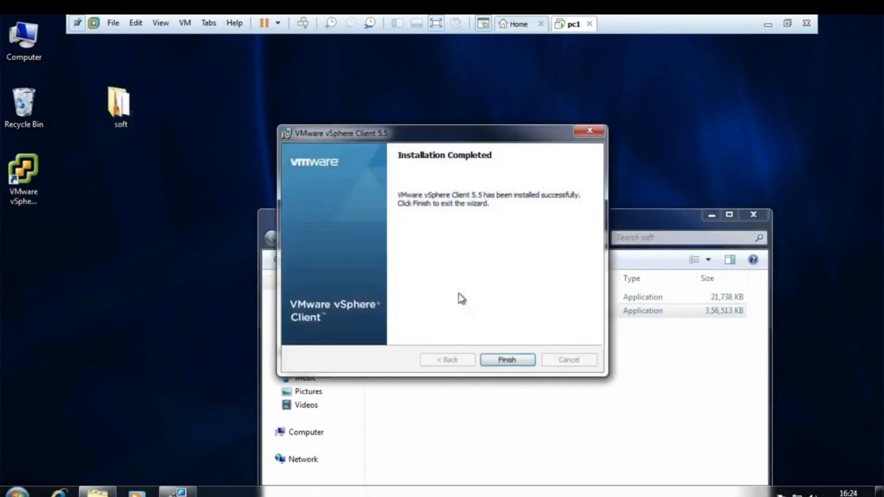
pyautogui.click(511, 364)
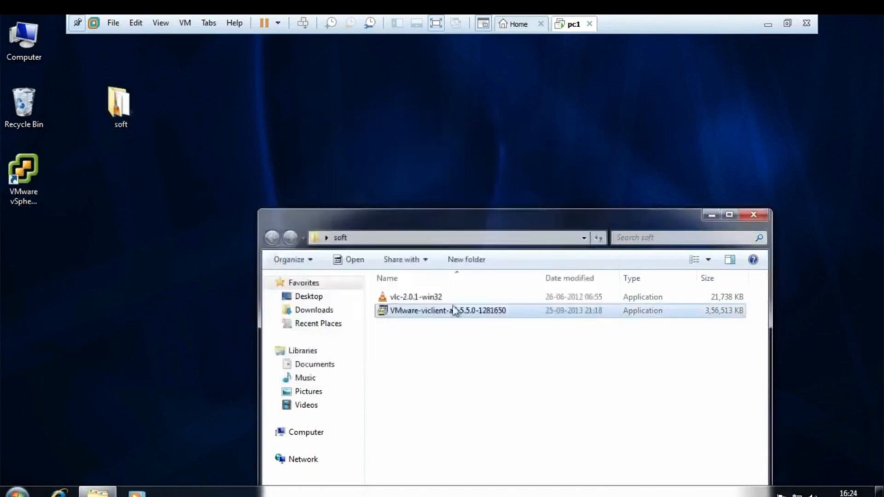
pyautogui.click(754, 215)
# Launch VMware vSphere Client from the desktop and leave its login window open
pyautogui.click(26, 175)
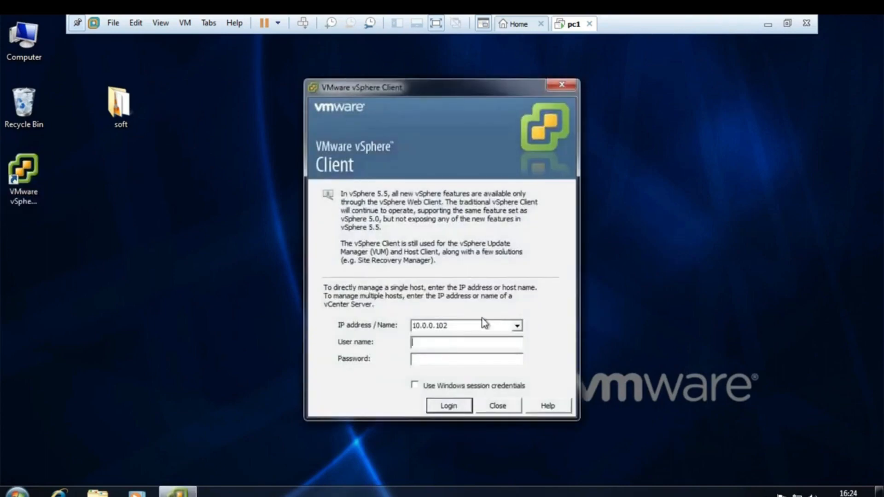
pyautogui.click(465, 325)
pyautogui.click(465, 325)
pyautogui.click(163, 364)
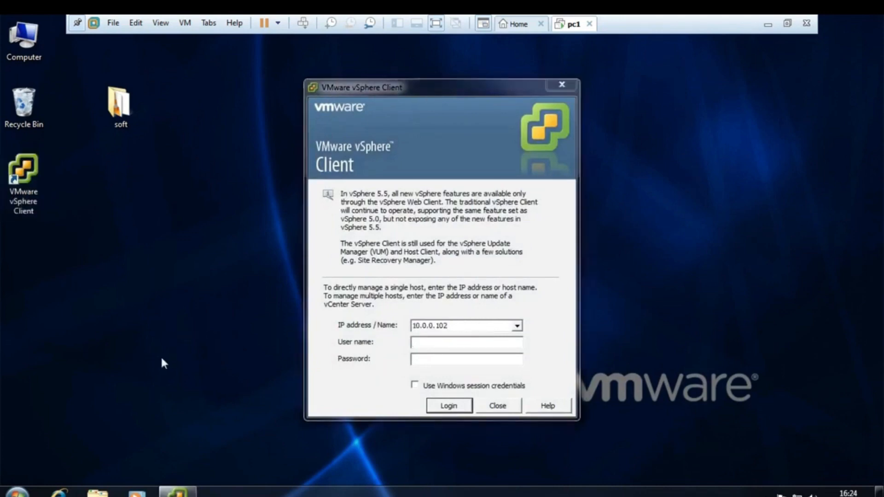
# Open the Network Connections window on pc1 by running ncpa.cpl
pyautogui.press('super+r')
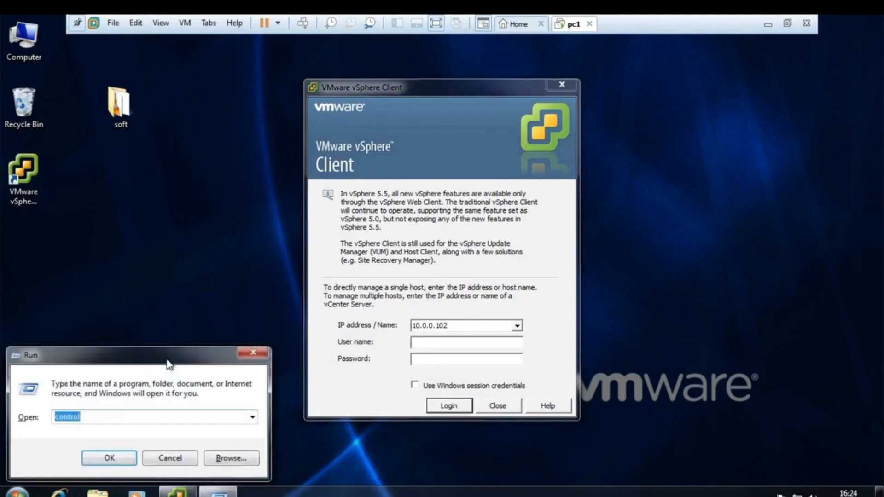
pyautogui.write('ncpa')
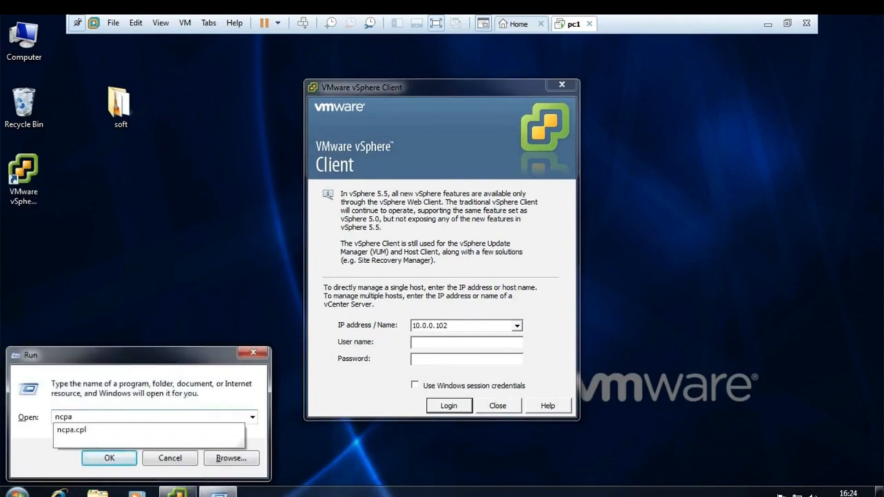
pyautogui.press('Down')
pyautogui.press('Return')
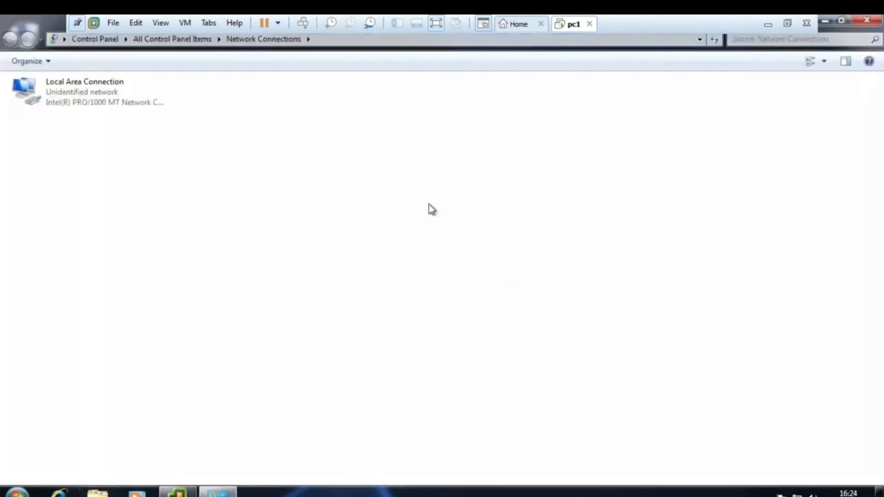
# Set the Local Area Connection's IPv4 address to 10.0.0.5, accept the settings, and close the network windows
pyautogui.doubleClick(73, 106)
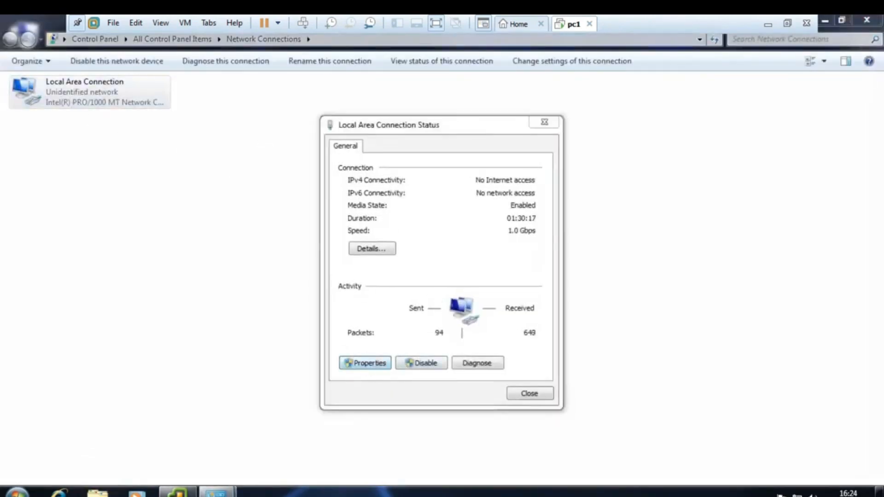
pyautogui.press('Return')
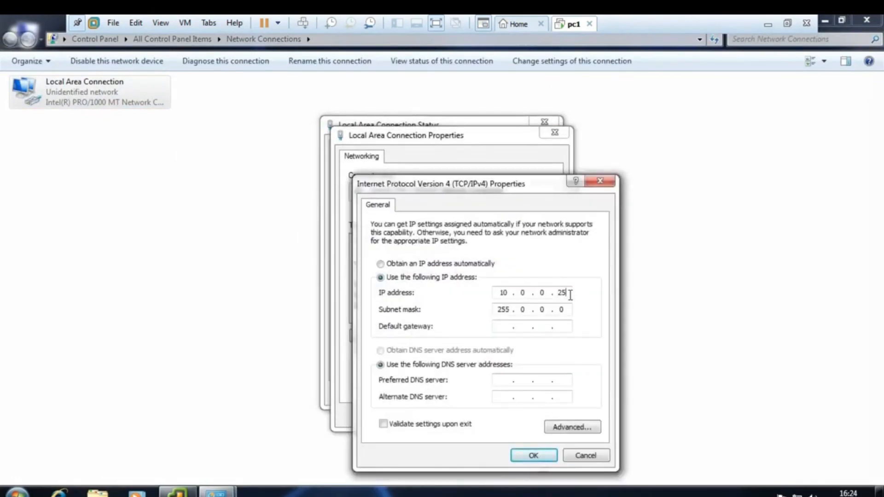
pyautogui.press('BackSpace')
pyautogui.press('BackSpace')
pyautogui.write('5')
pyautogui.click(516, 456)
pyautogui.click(520, 413)
pyautogui.click(528, 395)
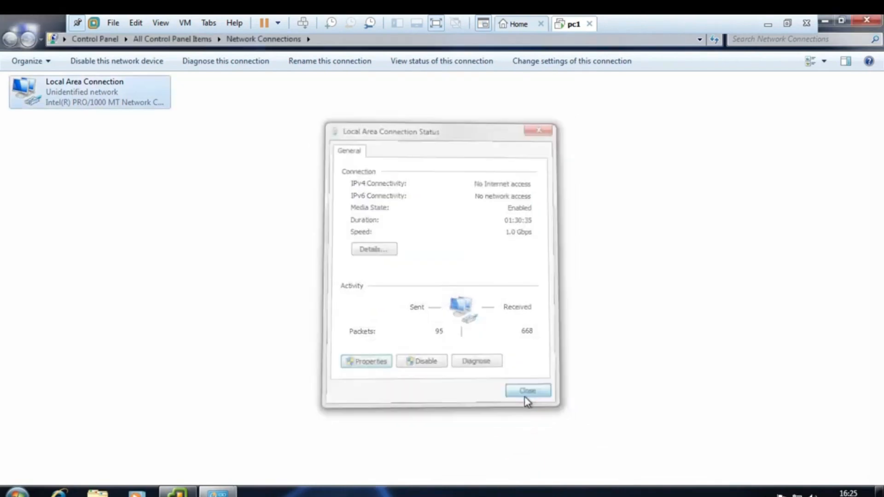
pyautogui.click(867, 20)
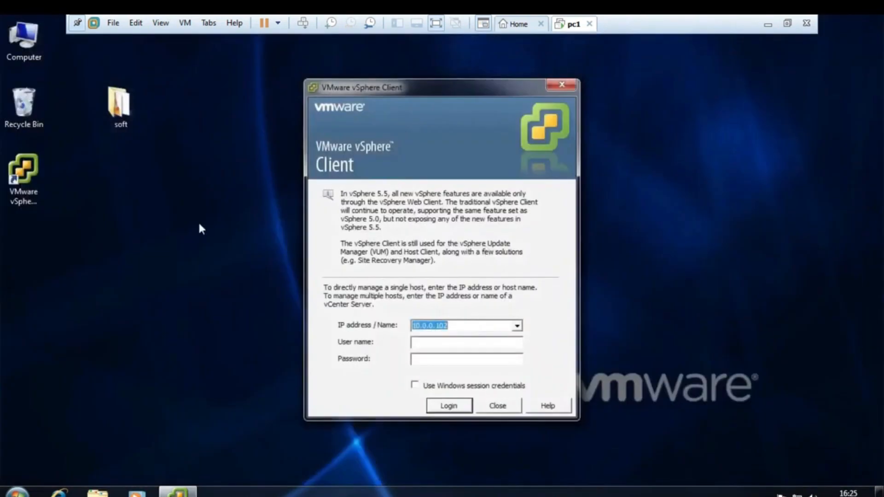
# Ping 10.0.0.101 from a Command Prompt on pc1 to test the connection to the ESXi host, and close the prompt
pyautogui.click(217, 231)
pyautogui.press('super+r')
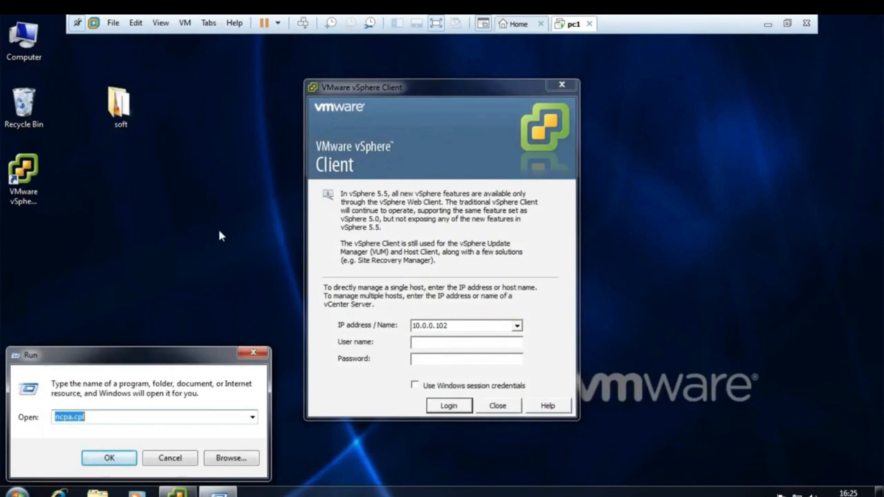
pyautogui.write('cmd')
pyautogui.press('Return')
pyautogui.write('ping')
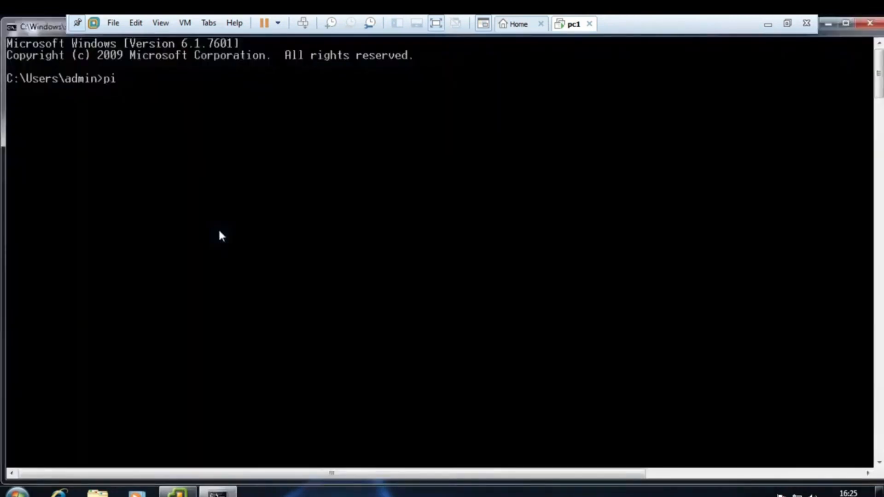
pyautogui.write('10.0.0.101')
pyautogui.press('Return')
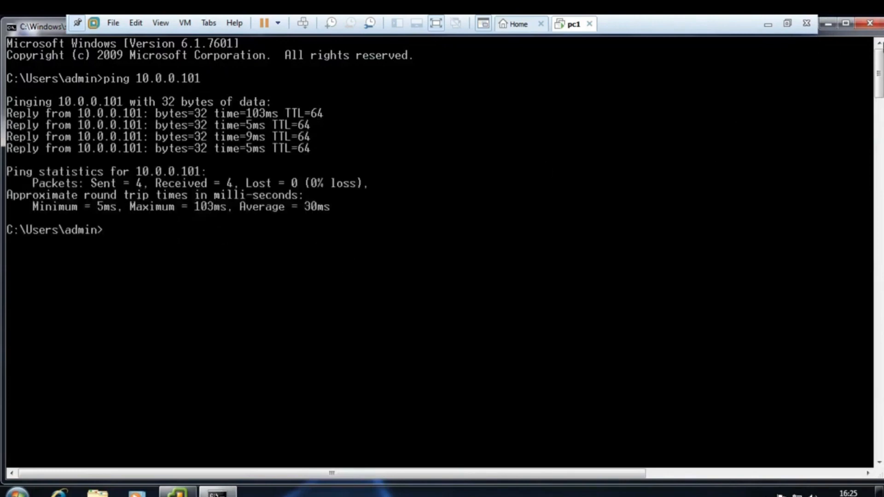
pyautogui.click(868, 25)
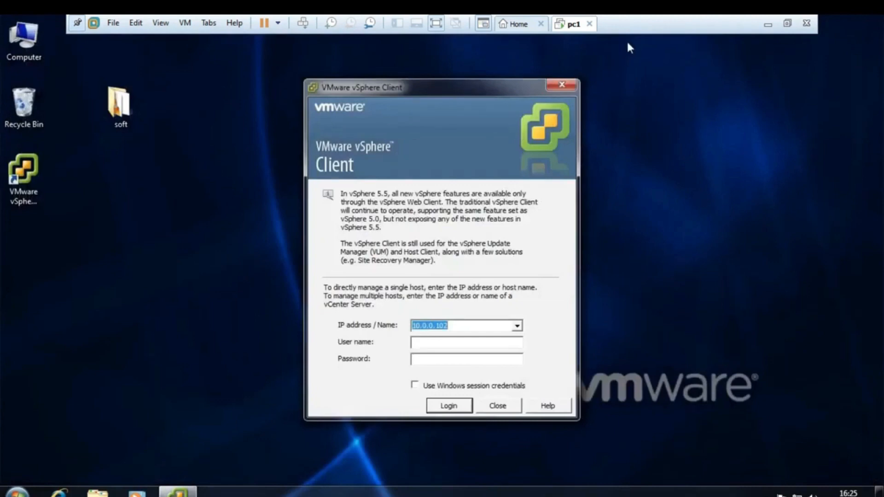
# Change the host address in the vSphere Client login window to 10.0.0.101
pyautogui.click(450, 343)
pyautogui.click(460, 325)
pyautogui.click(460, 325)
pyautogui.press('BackSpace')
pyautogui.write('1')
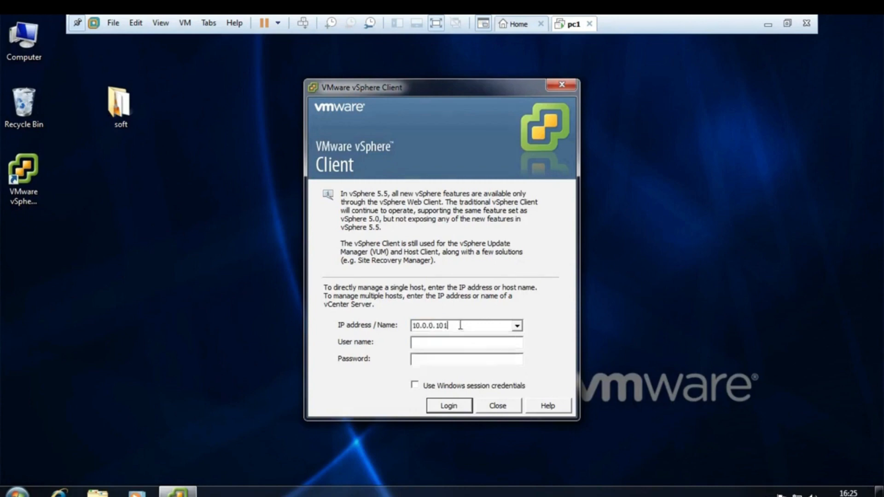
# Log in to the host as root with the account password, ignoring the certificate warning and dismissing the evaluation notice
pyautogui.click(472, 344)
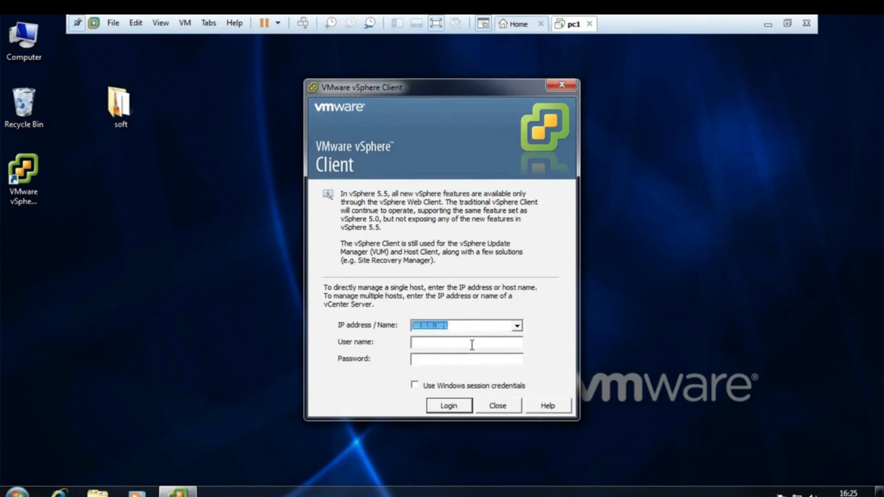
pyautogui.write('root**********')
pyautogui.click(445, 406)
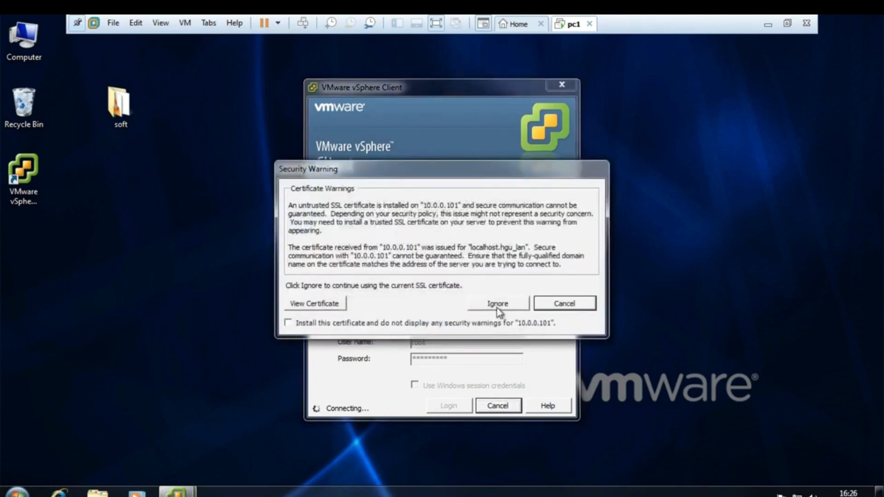
pyautogui.click(497, 305)
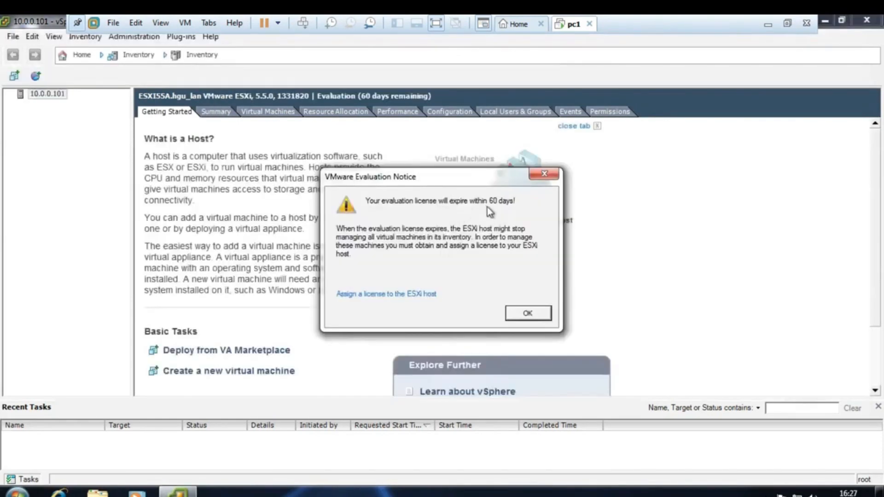
pyautogui.click(527, 315)
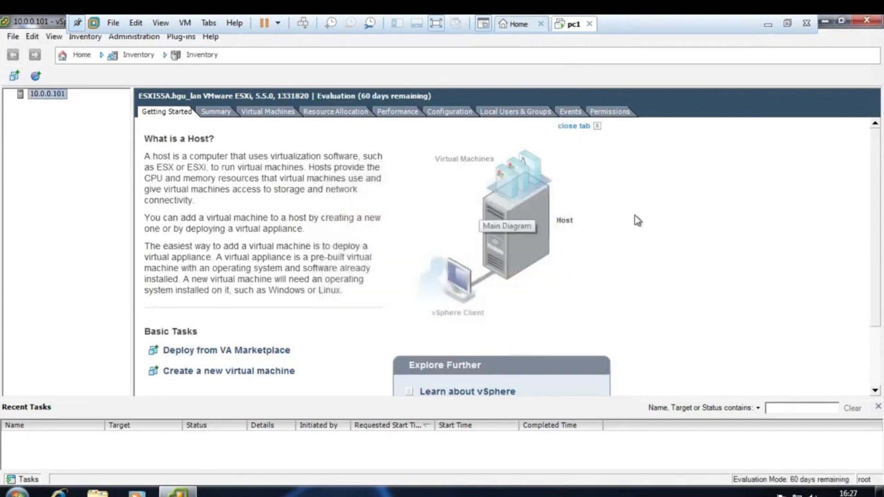
pyautogui.hotkey('ctrl', 'alt', 'Return')
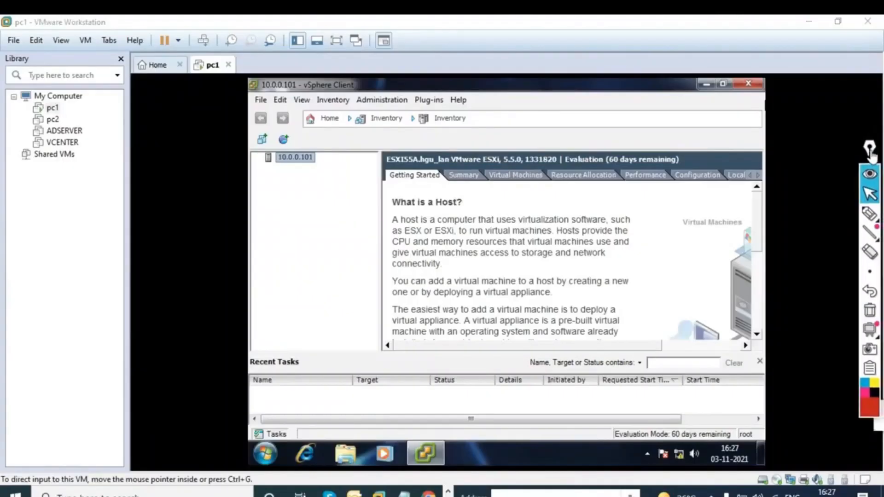
pyautogui.click(332, 42)
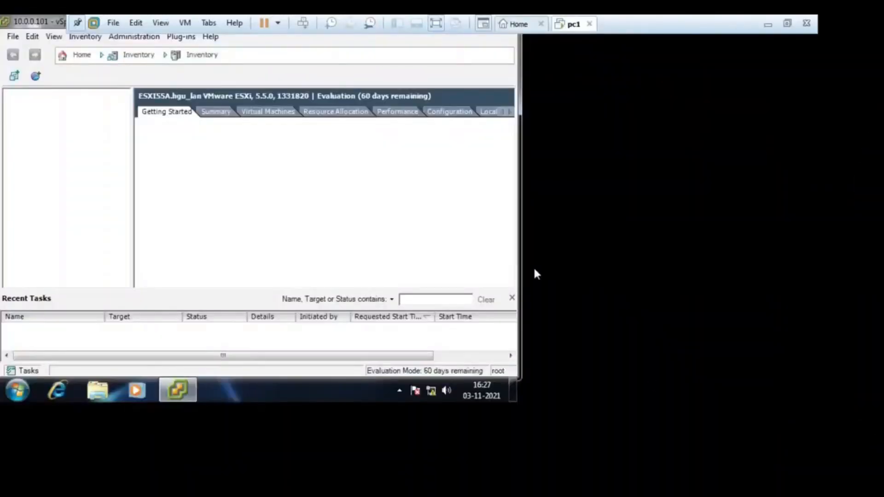